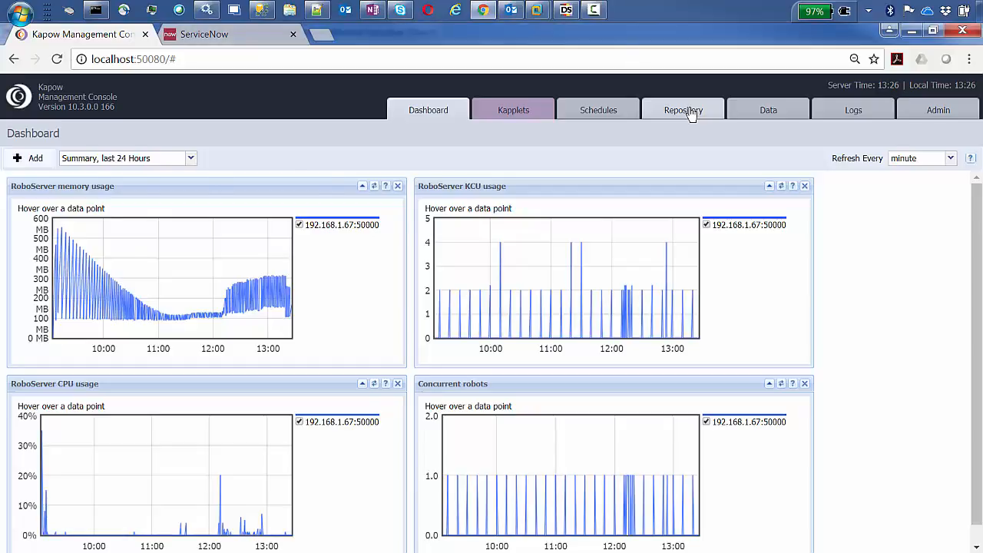
List the robots in the repository and filter them to the Snow project.
click(690, 112)
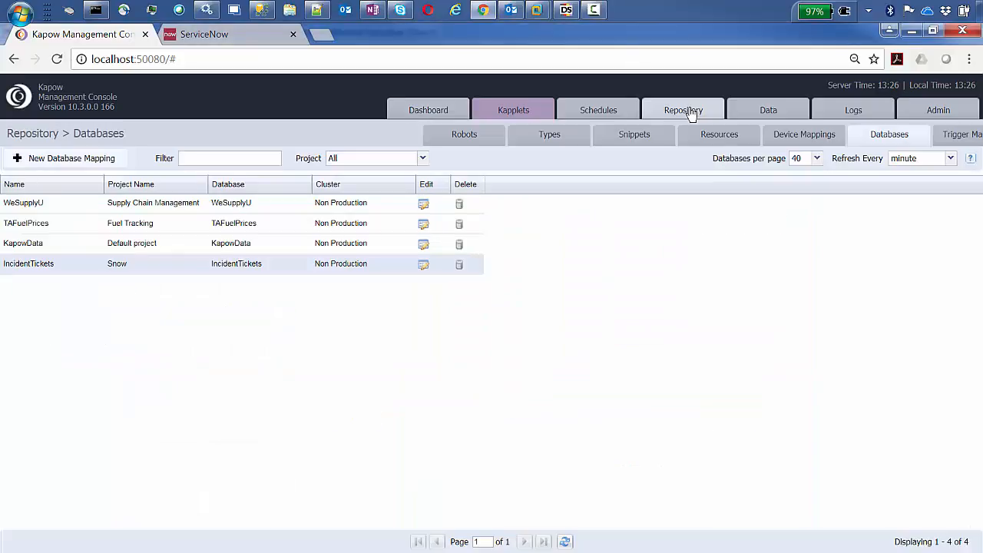
click(488, 136)
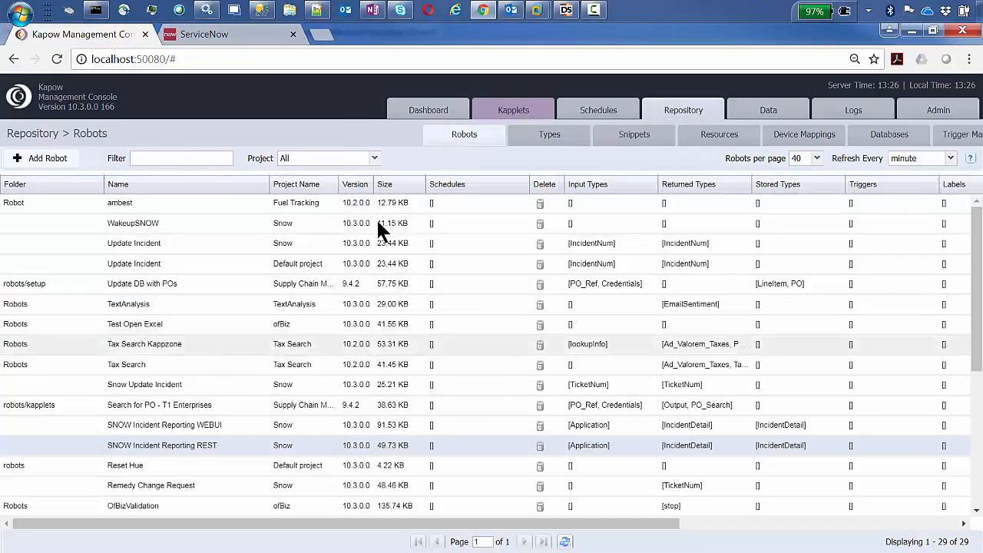
click(374, 158)
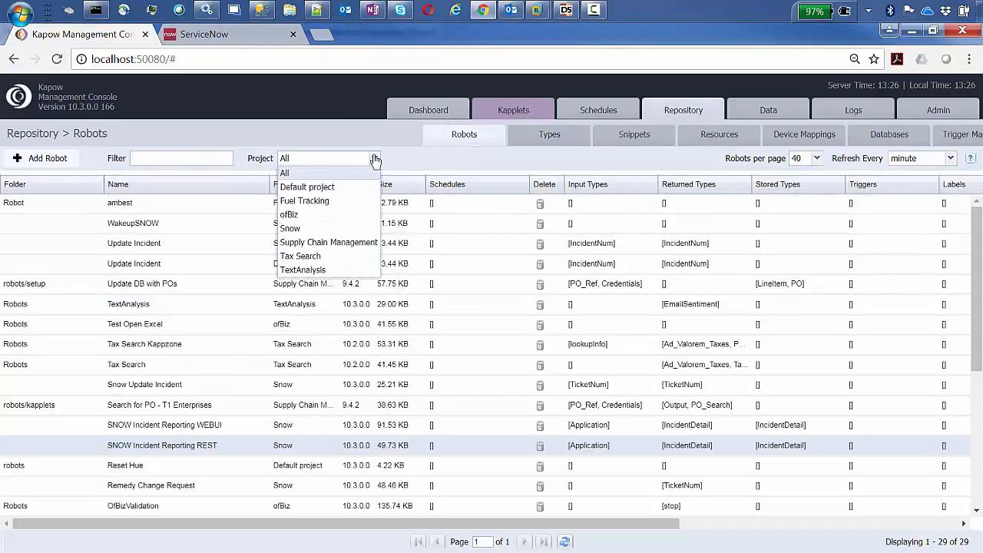
click(319, 227)
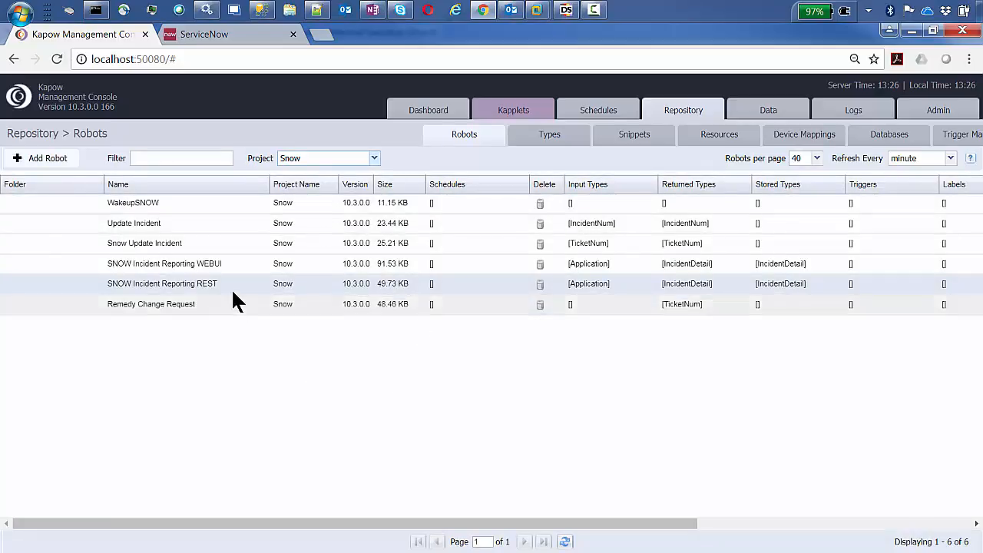
Test the REST service of the SNOW Incident Reporting REST robot with JSON request and response formats, and close the service example.
drag(588, 523, 882, 523)
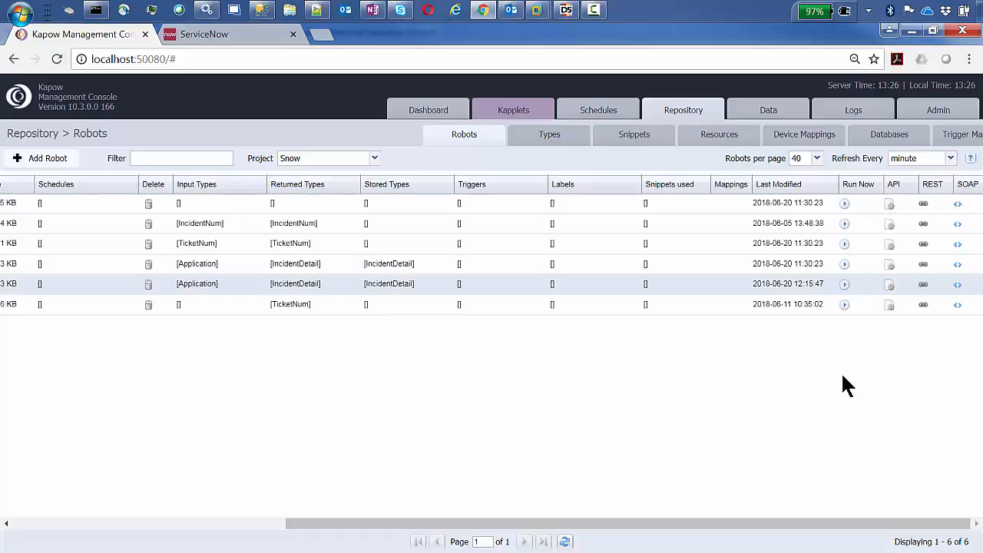
click(923, 284)
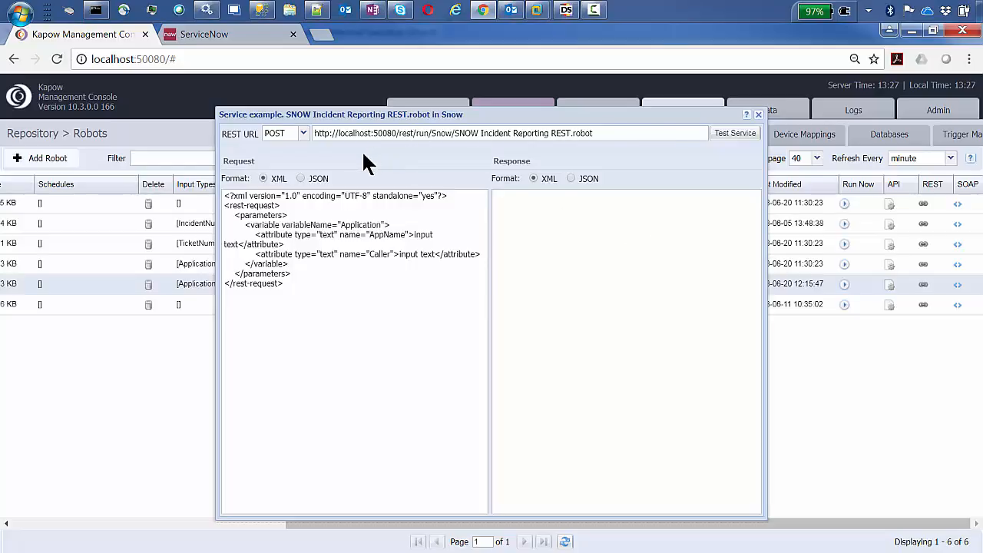
click(301, 178)
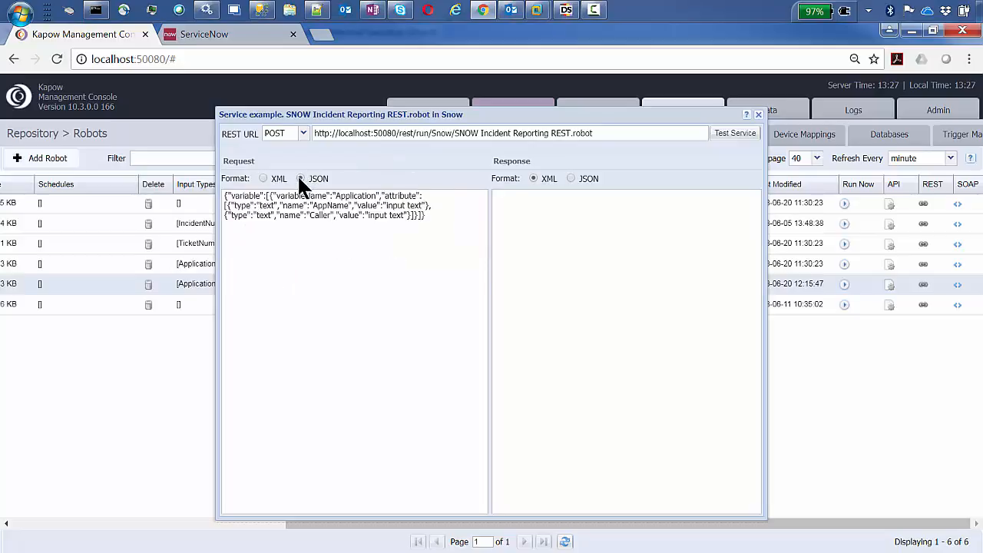
click(570, 178)
click(737, 135)
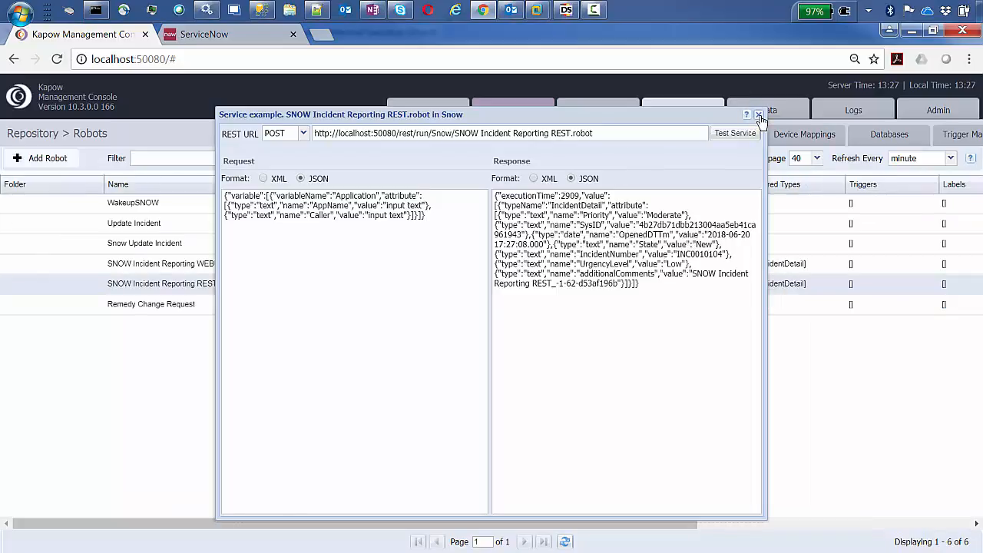
click(759, 116)
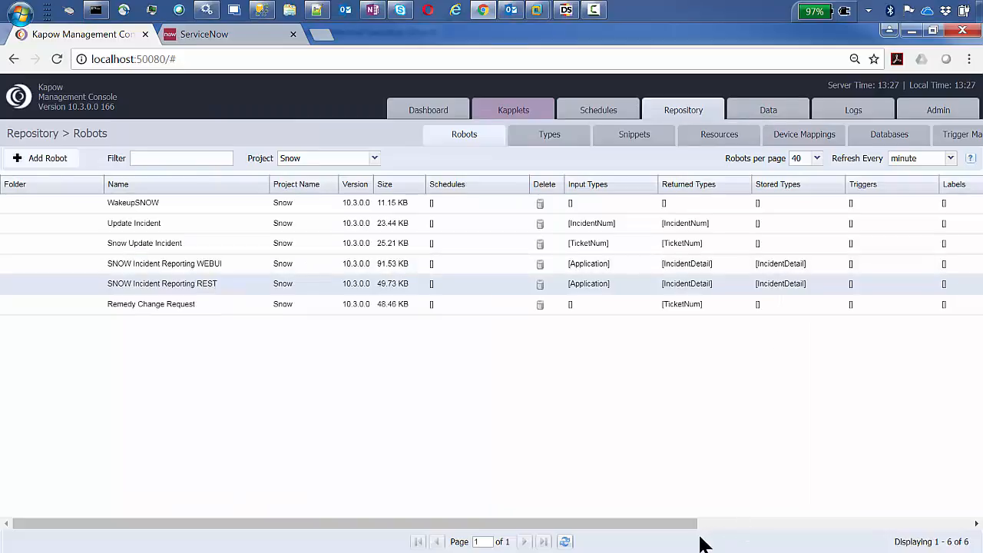
View the C# sample code for executing the SNOW Incident Reporting REST robot through the API, and close it.
click(763, 524)
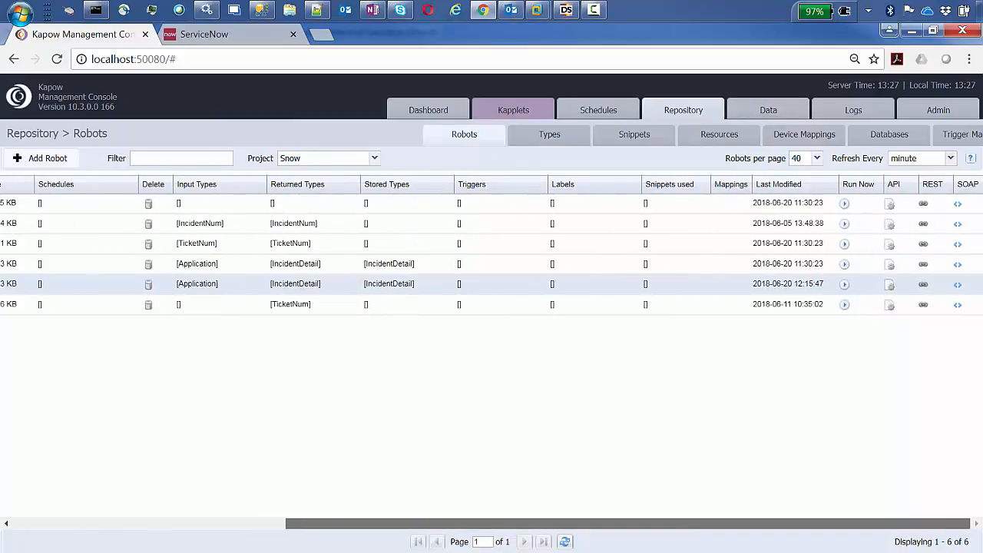
click(888, 285)
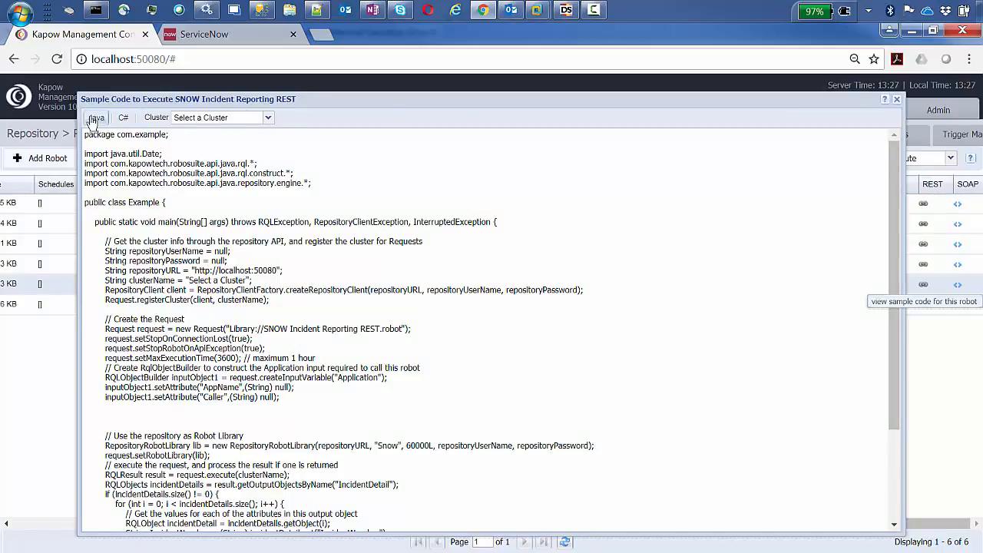
click(123, 118)
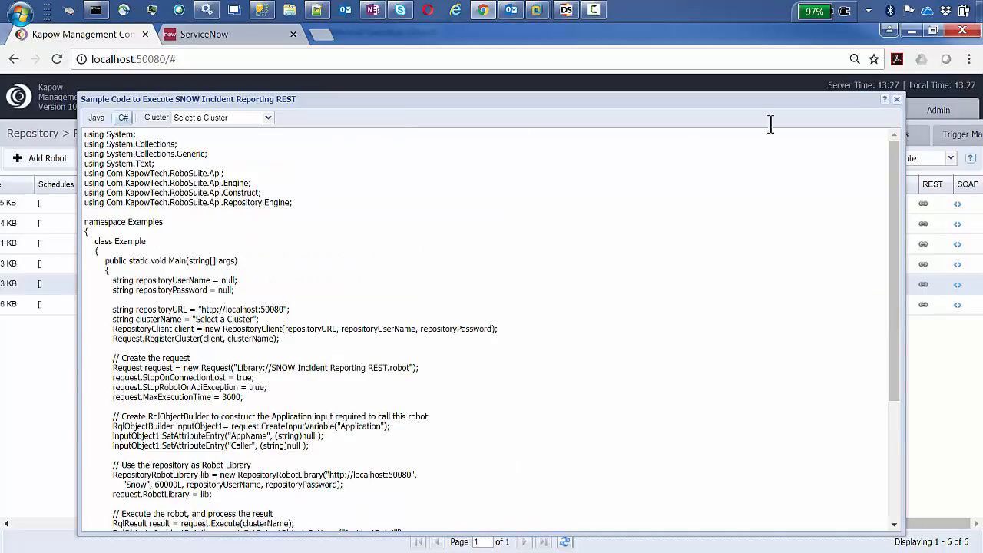
click(895, 102)
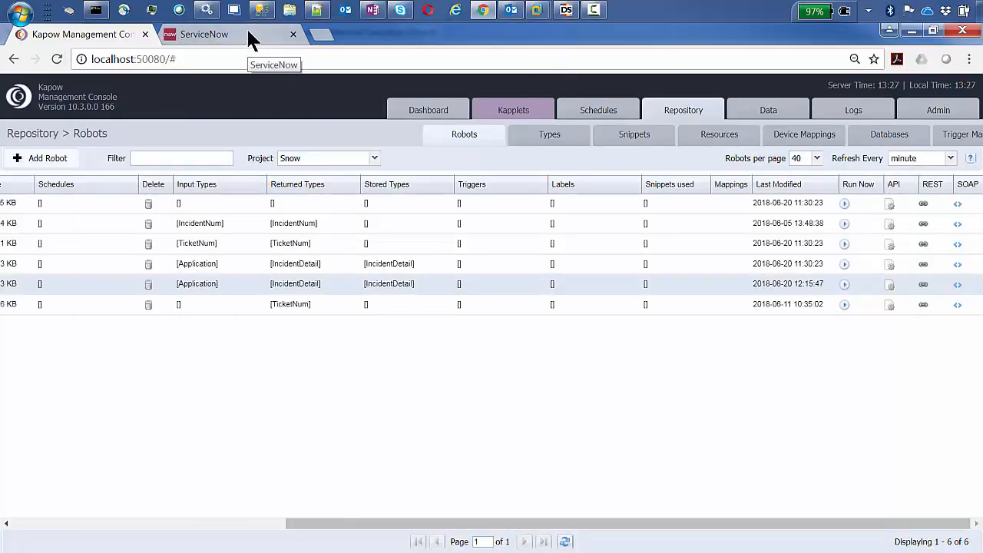
Switch to Design Studio, inspect the WEBUI robot's Load Page step, and view the ServiceNow incident list in the browser.
click(568, 14)
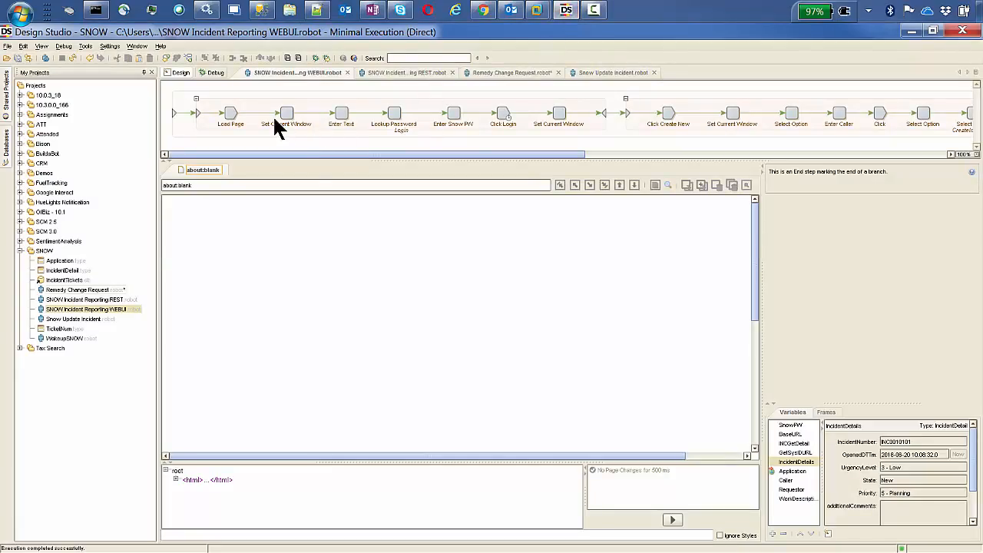
click(231, 113)
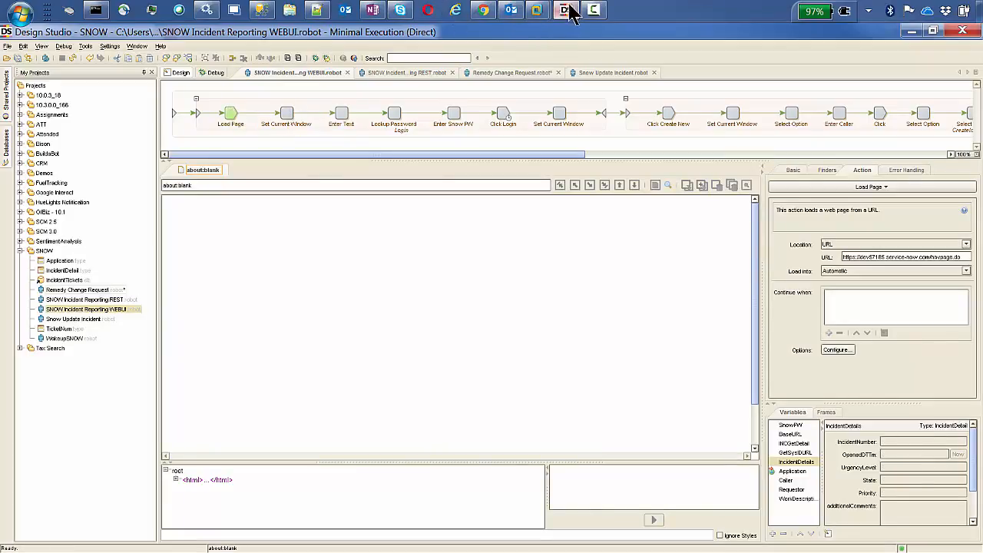
click(481, 10)
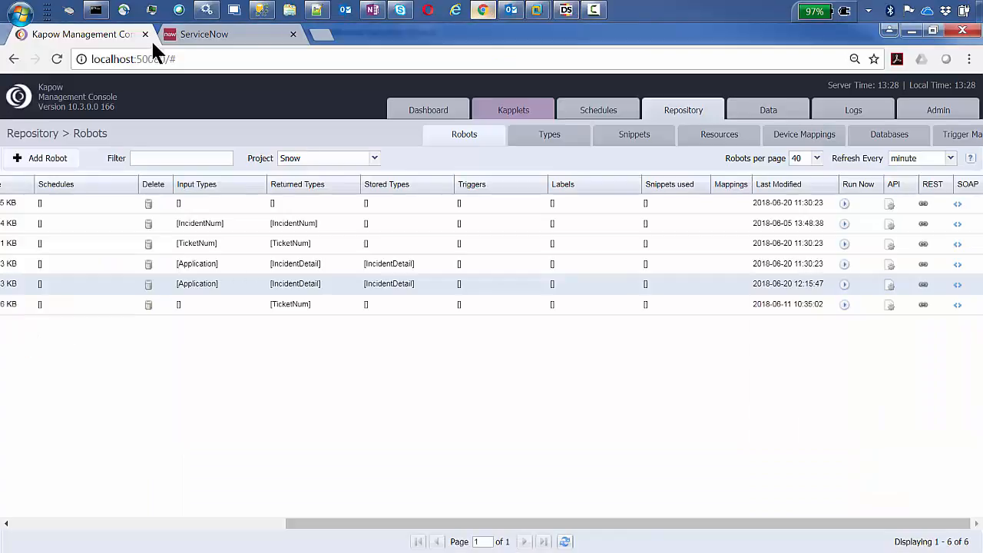
click(205, 35)
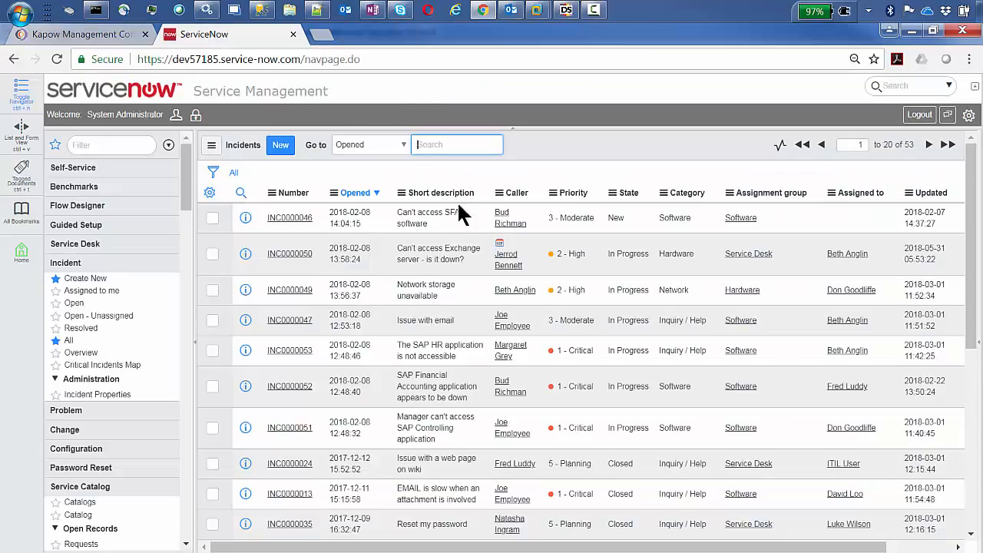
Return to Design Studio and execute the WEBUI robot through Set Current Window and Enter Text up to the Lookup Password step.
click(566, 10)
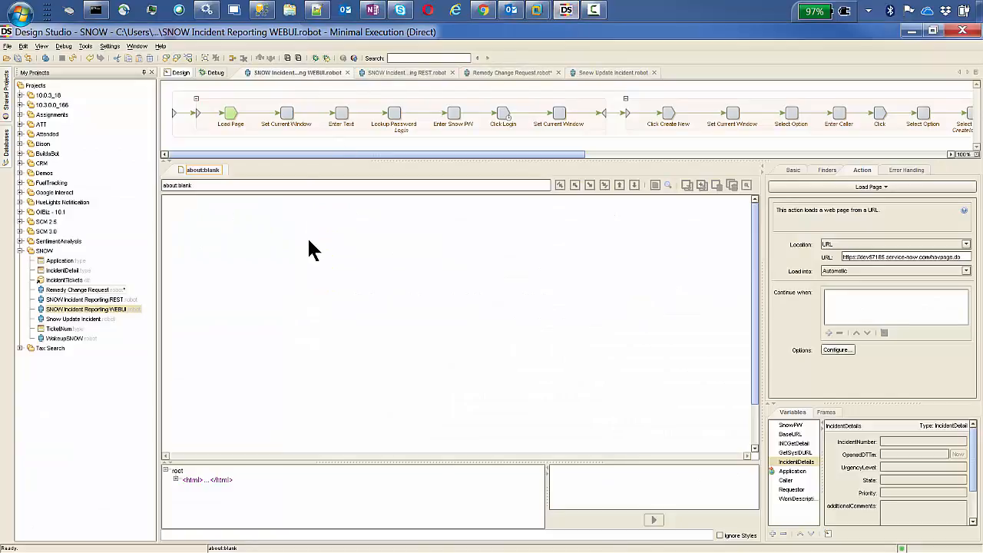
click(286, 116)
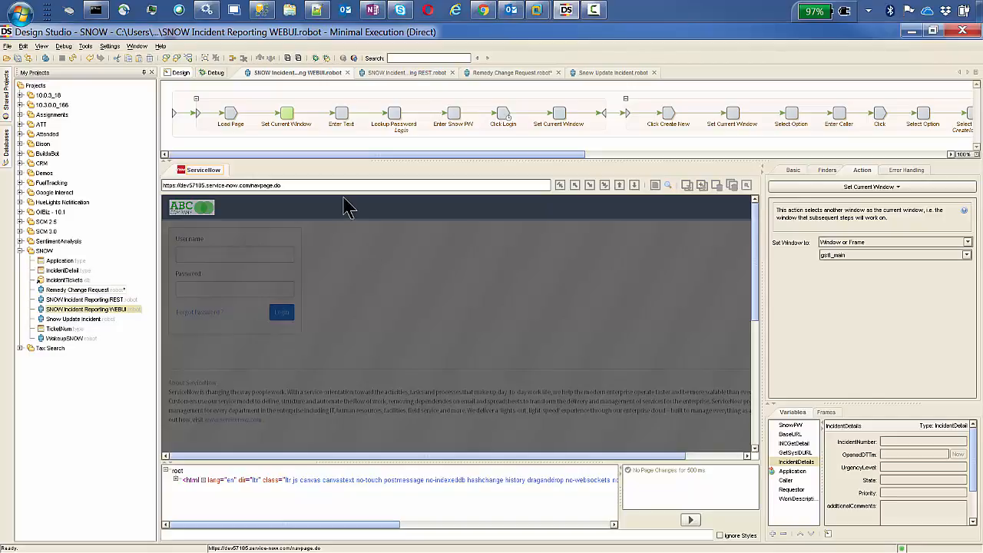
click(341, 123)
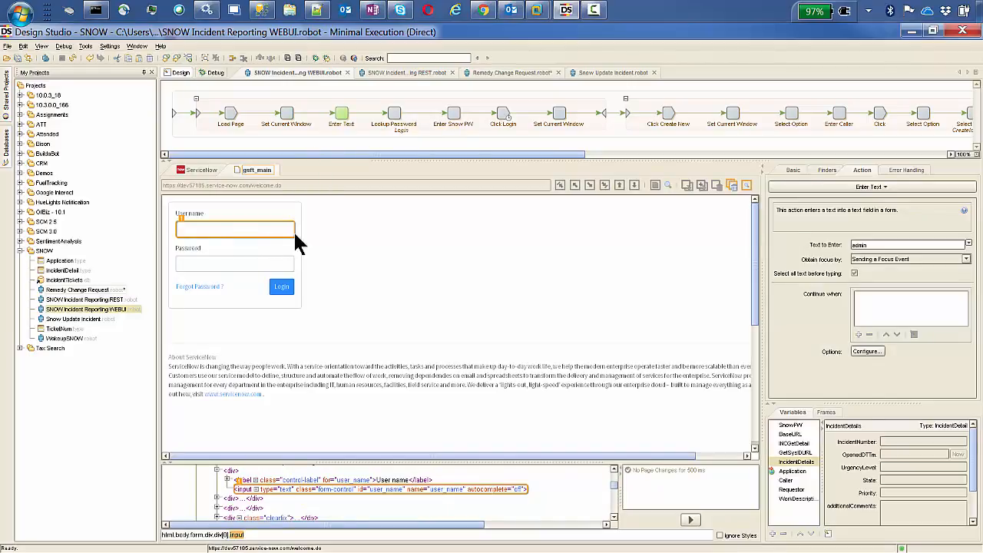
click(394, 115)
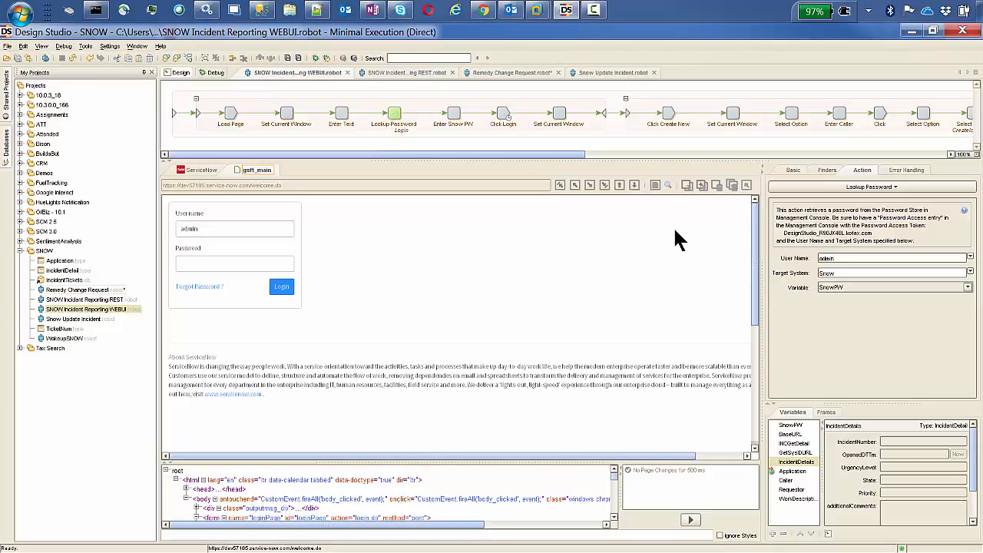
Switch to the Kapow Management Console in the browser and show the repository's Password Store for the Snow project.
click(493, 8)
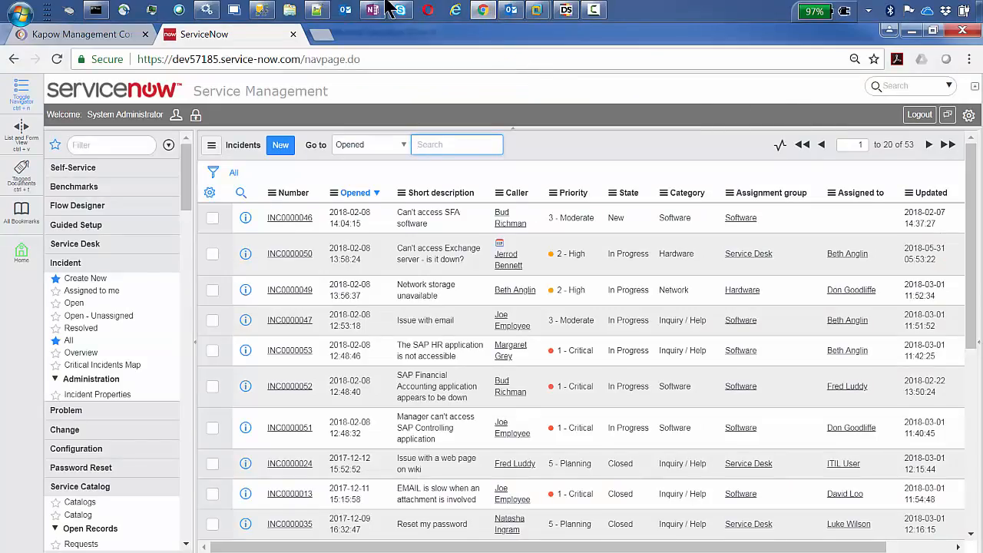
click(95, 30)
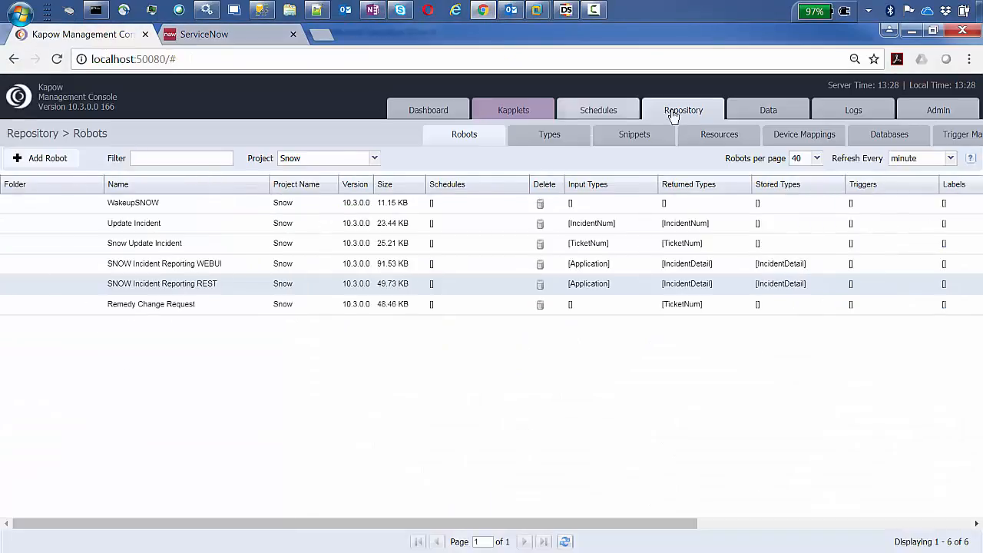
click(958, 112)
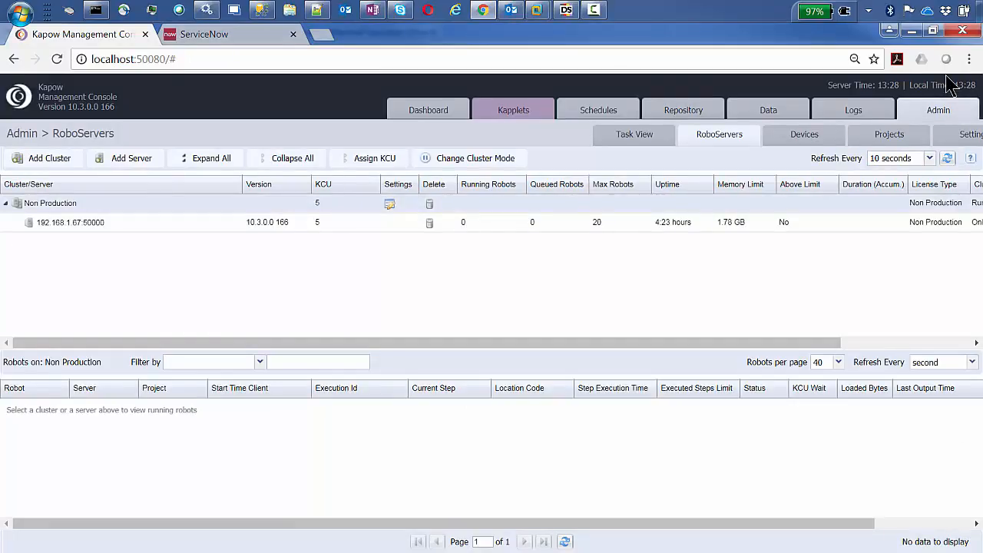
key(ctrl+minus)
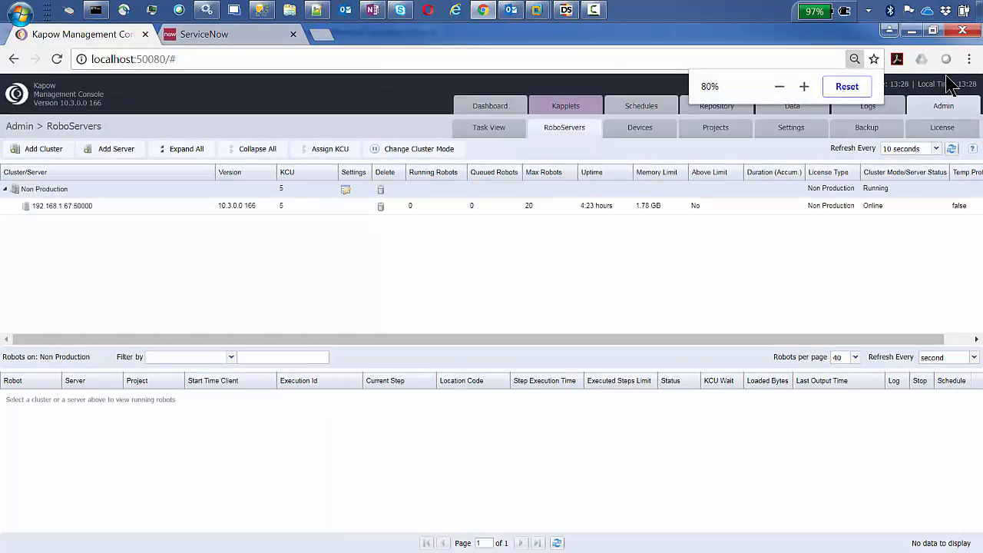
click(711, 108)
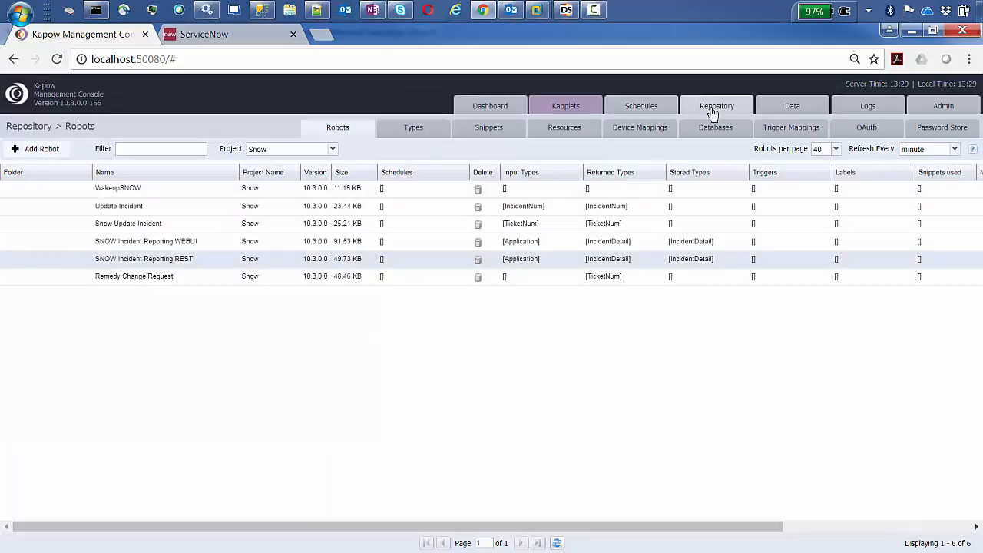
click(942, 136)
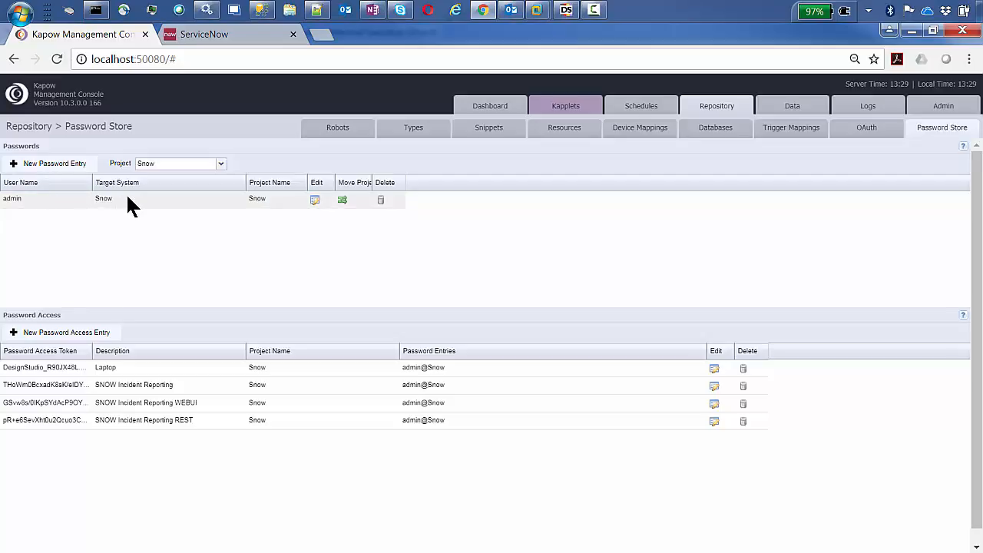
Edit the admin entry for the Snow target system, enter and re-type the account password, and save the entry.
click(315, 199)
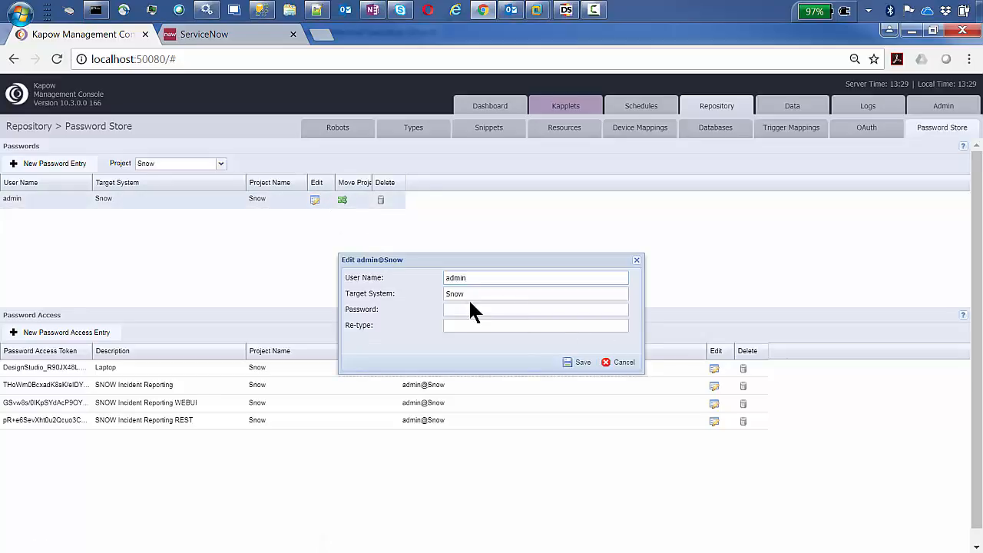
click(466, 309)
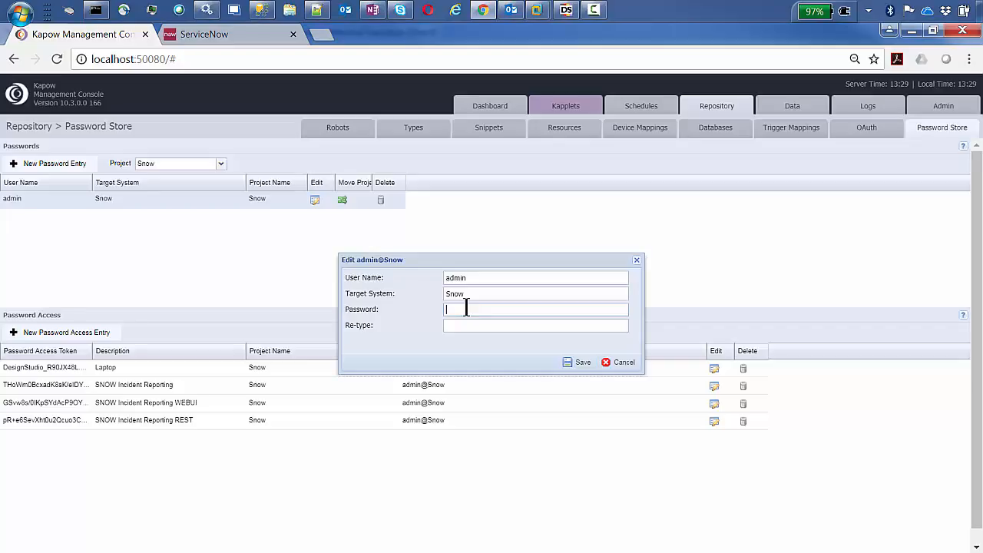
text(••••••••••••)
key(Tab)
text(••••••••••••)
click(568, 362)
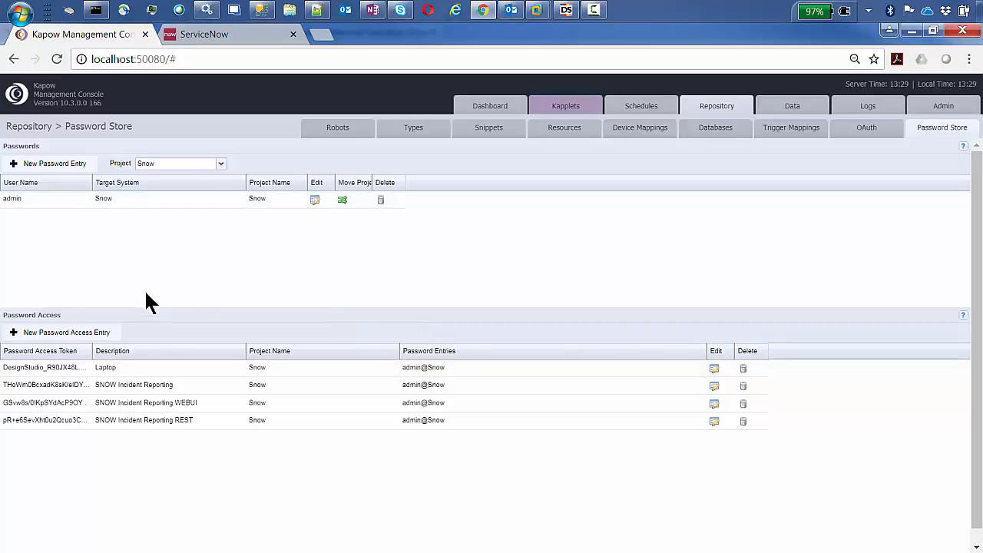
Open the Laptop password access entry, check the password entries assigned to its token, and save it.
click(69, 369)
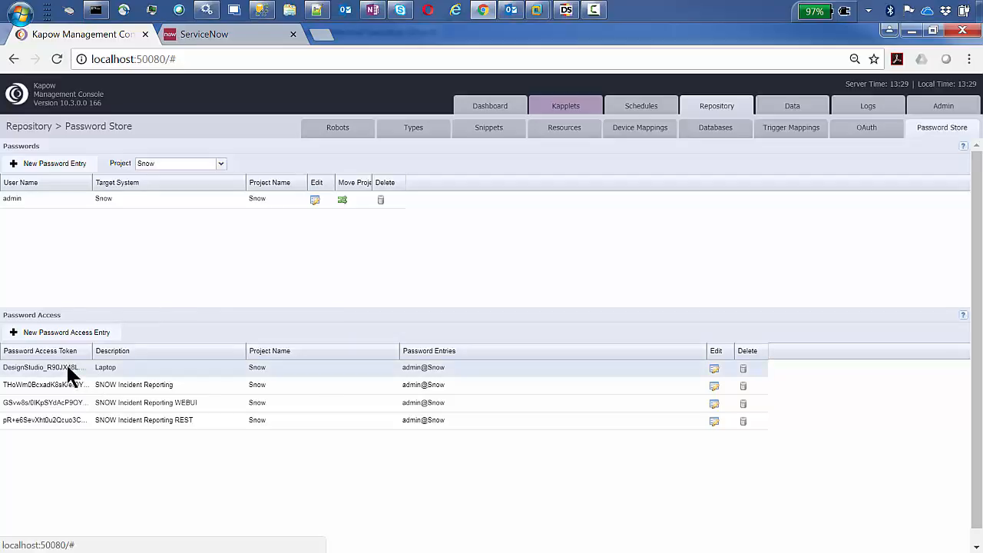
click(714, 369)
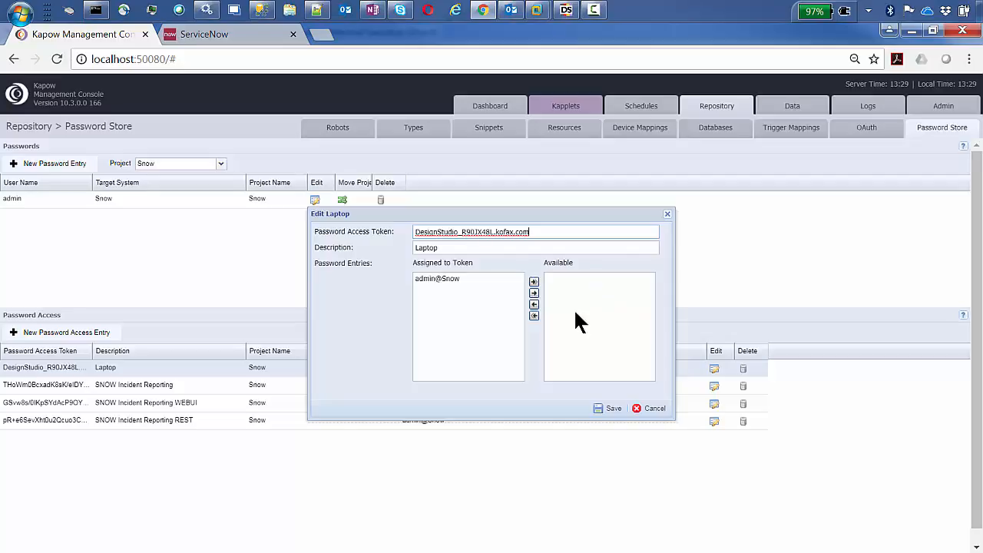
click(461, 280)
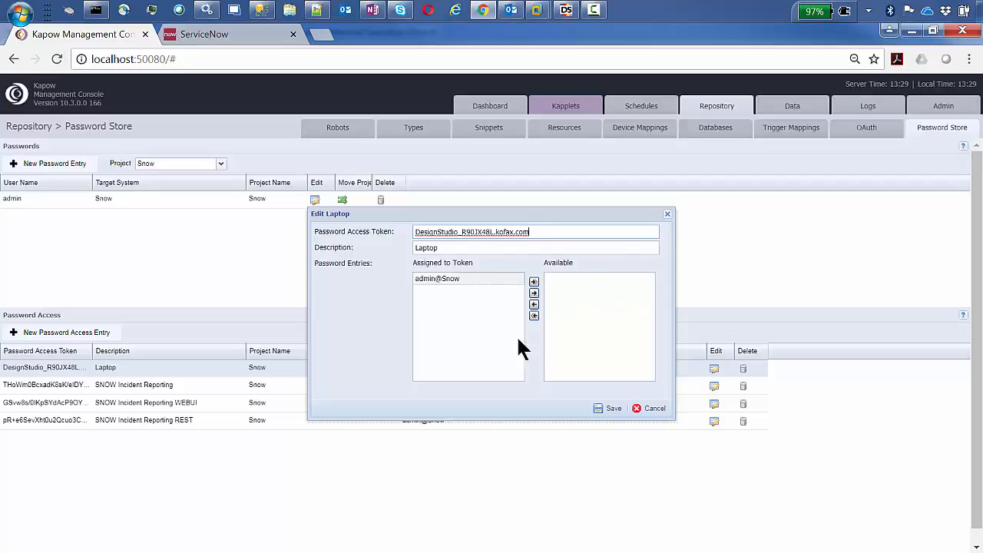
click(602, 408)
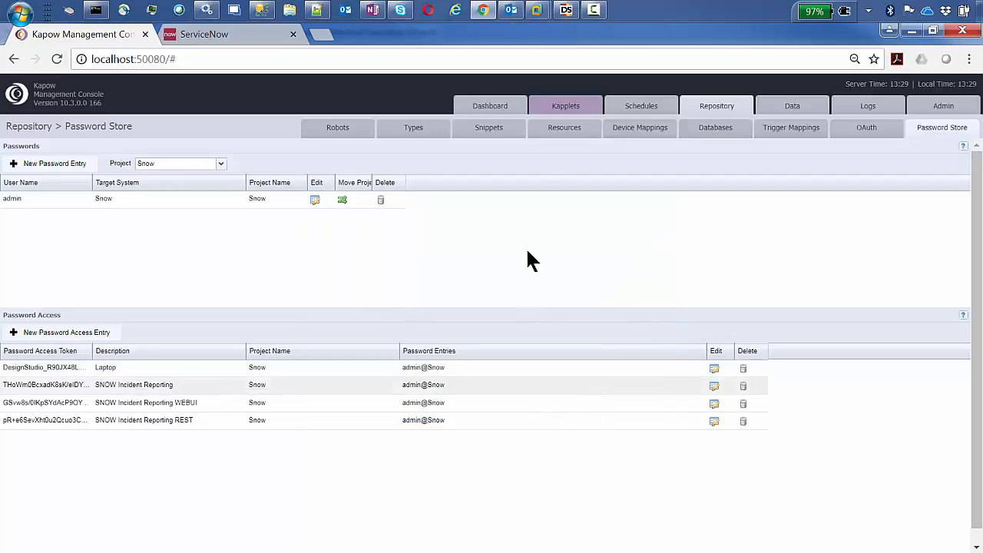
Return to Design Studio, show the SnowPW variable, and execute the WEBUI robot's login steps up to Click Create New.
click(566, 11)
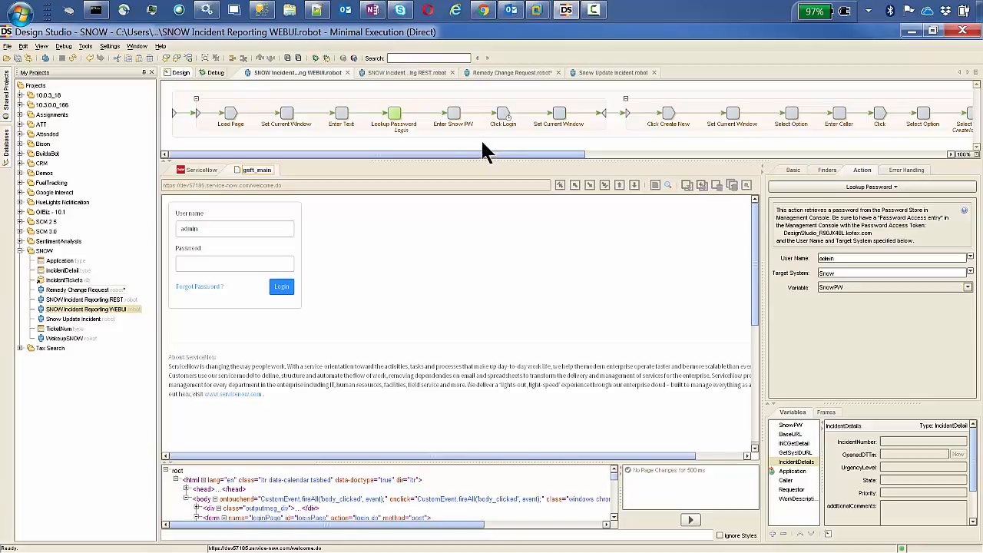
click(798, 424)
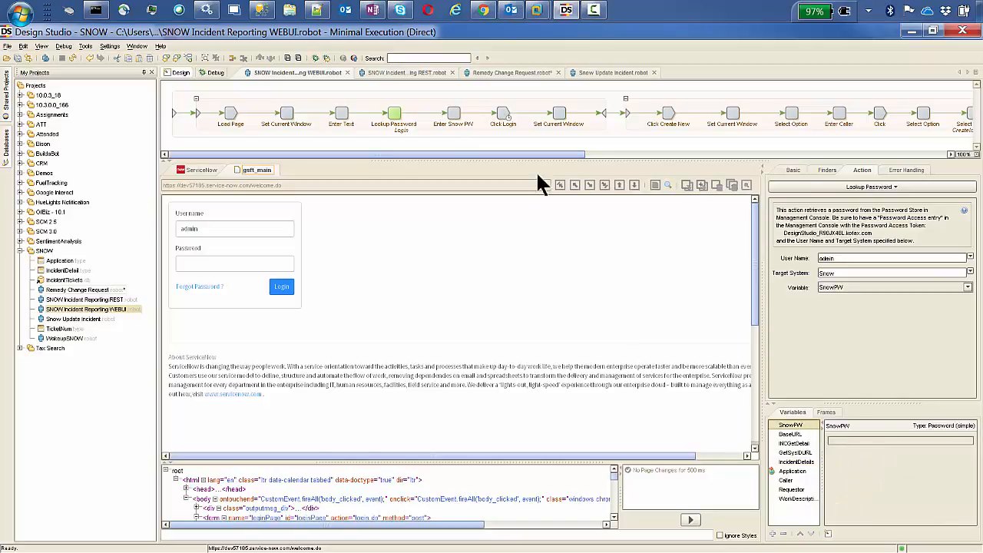
click(456, 115)
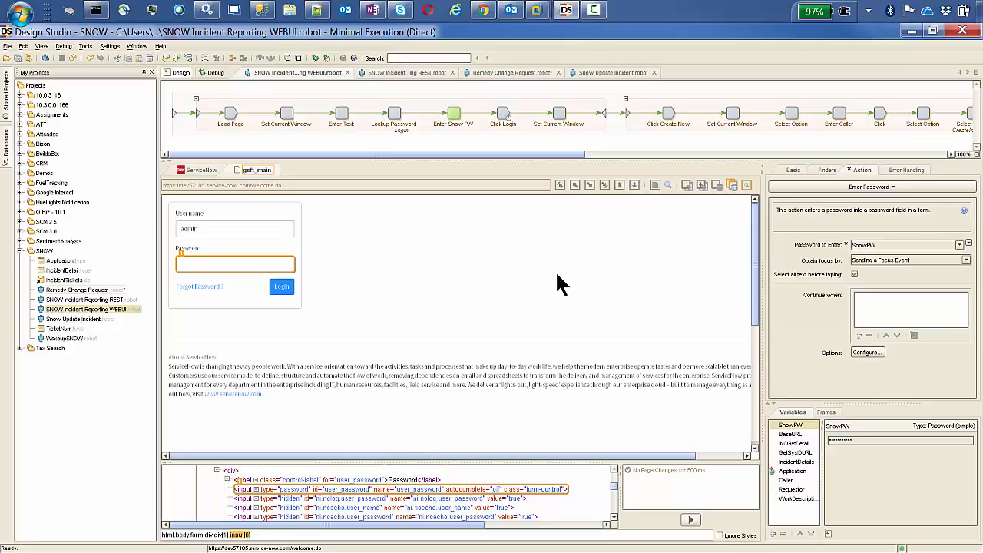
click(501, 117)
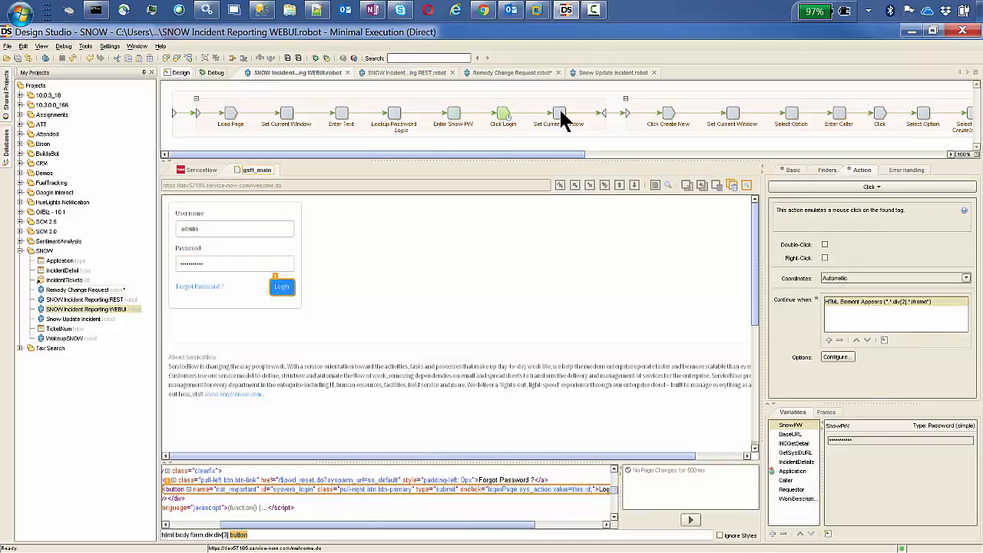
click(560, 115)
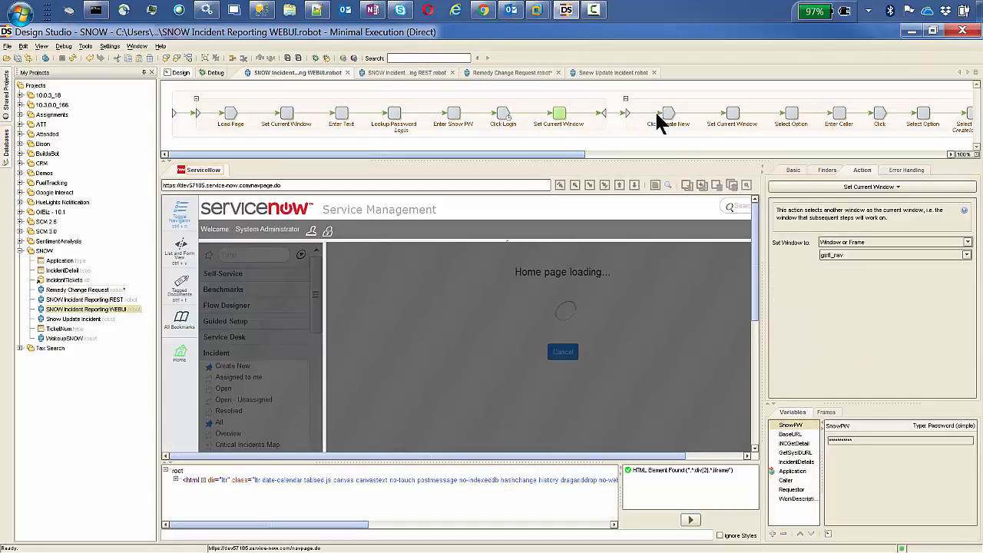
click(668, 117)
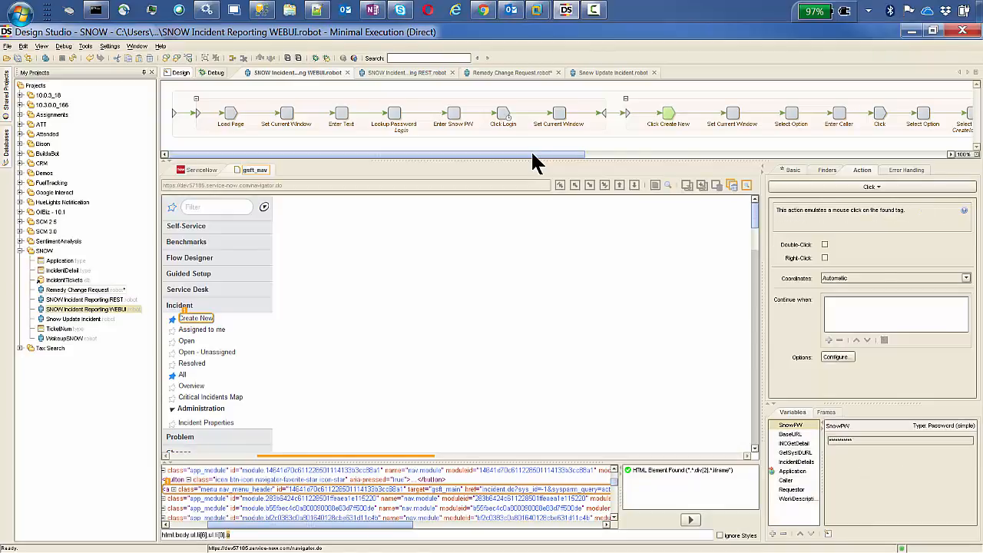
Look at the ServiceNow page in the browser and return to the WEBUI robot in Design Studio.
drag(534, 155, 718, 154)
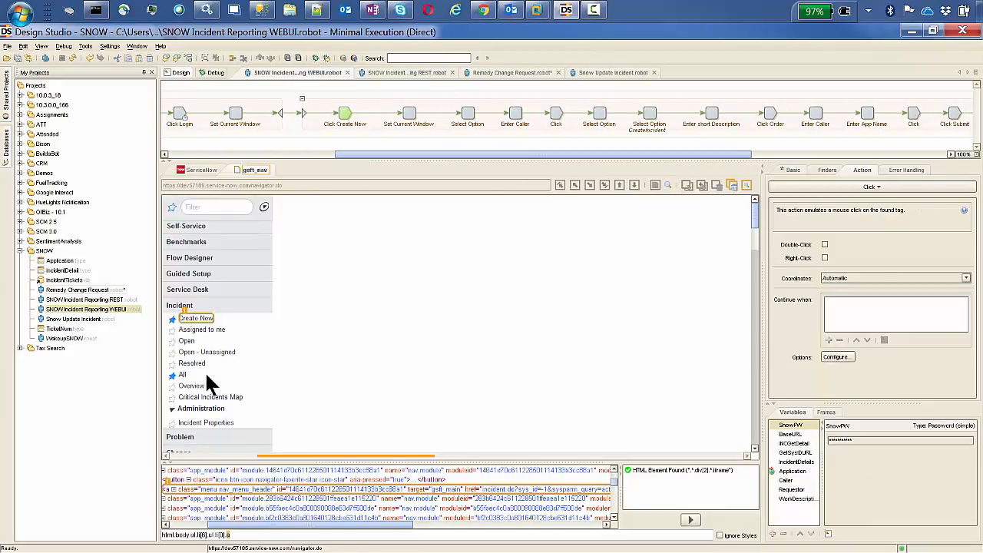
click(493, 11)
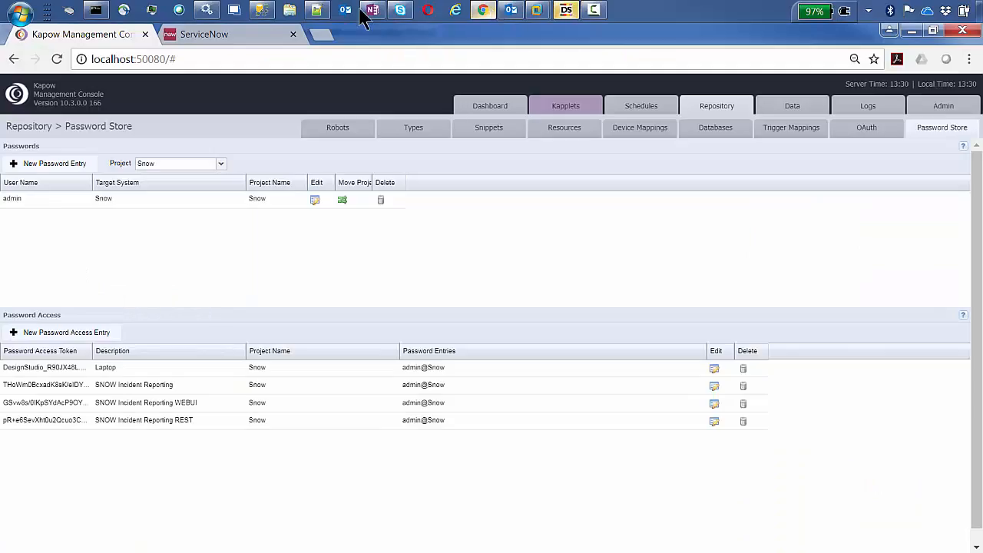
click(229, 29)
click(566, 10)
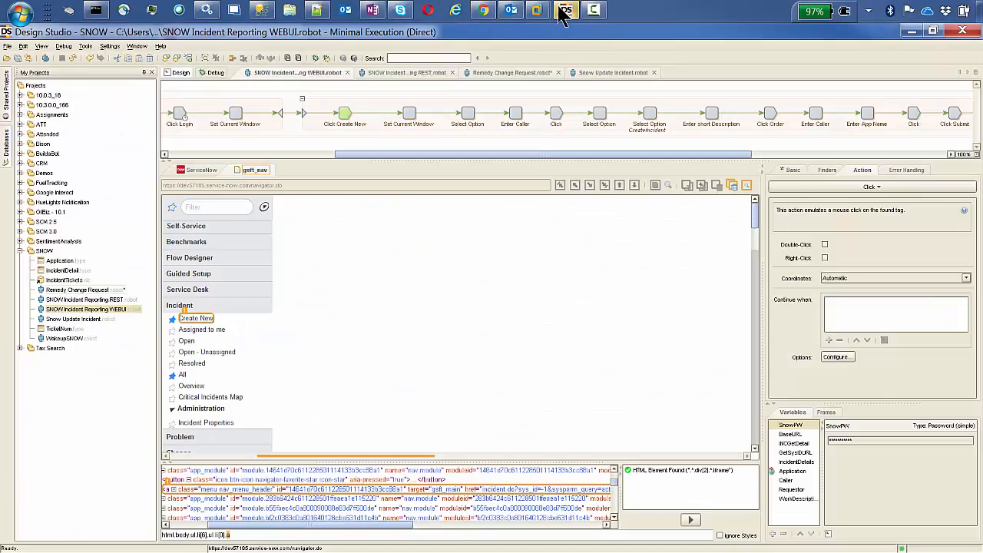
Execute the robot through Click Create New, Set Current Window and the contact type Select Option, up to Enter Caller.
click(411, 116)
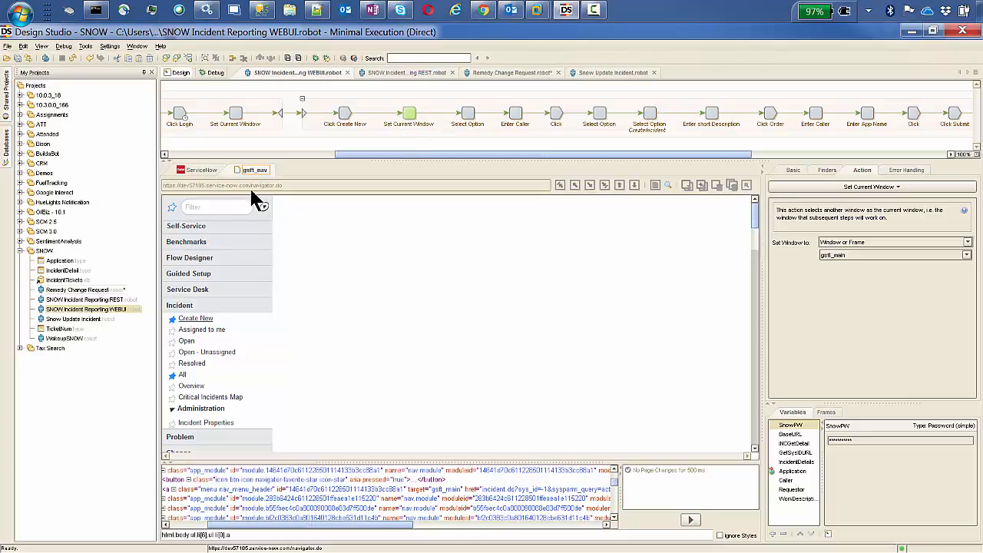
click(467, 115)
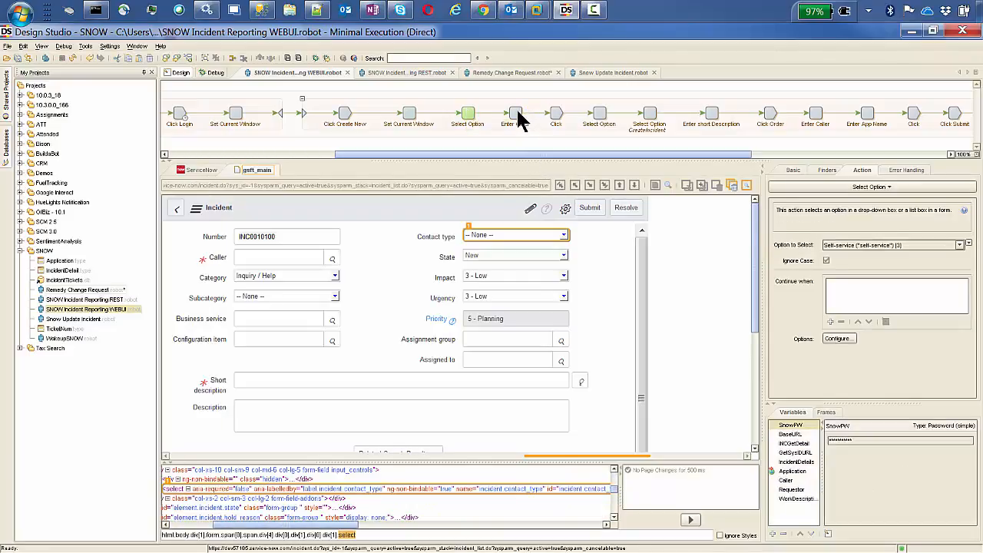
click(516, 115)
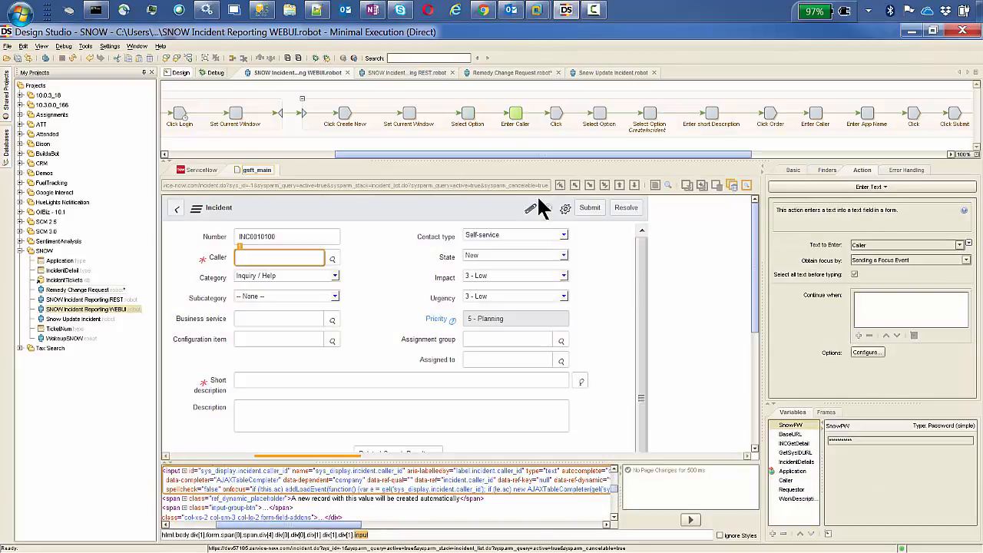
Go back to the contact type step, choose Self-service as its option, and execute it up to Enter Caller.
click(469, 115)
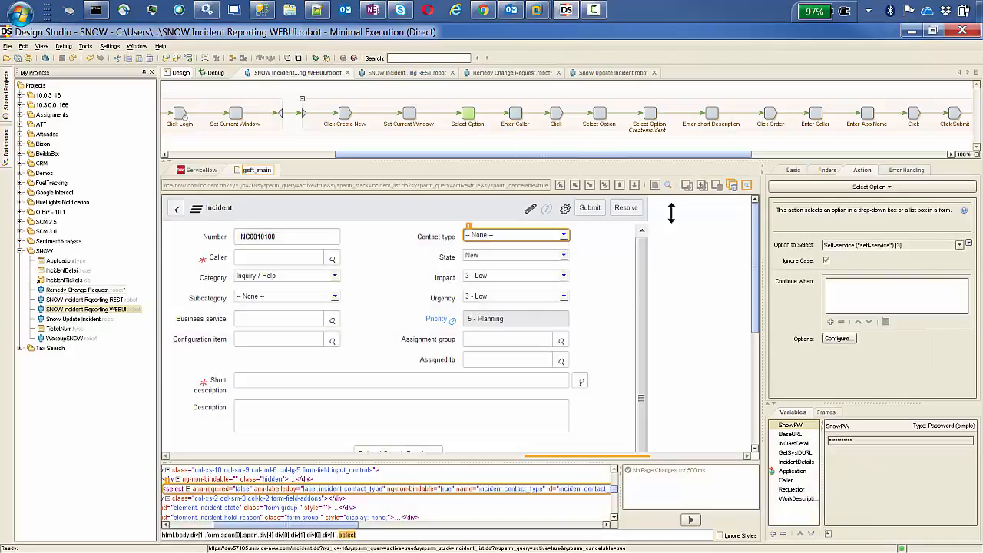
click(961, 245)
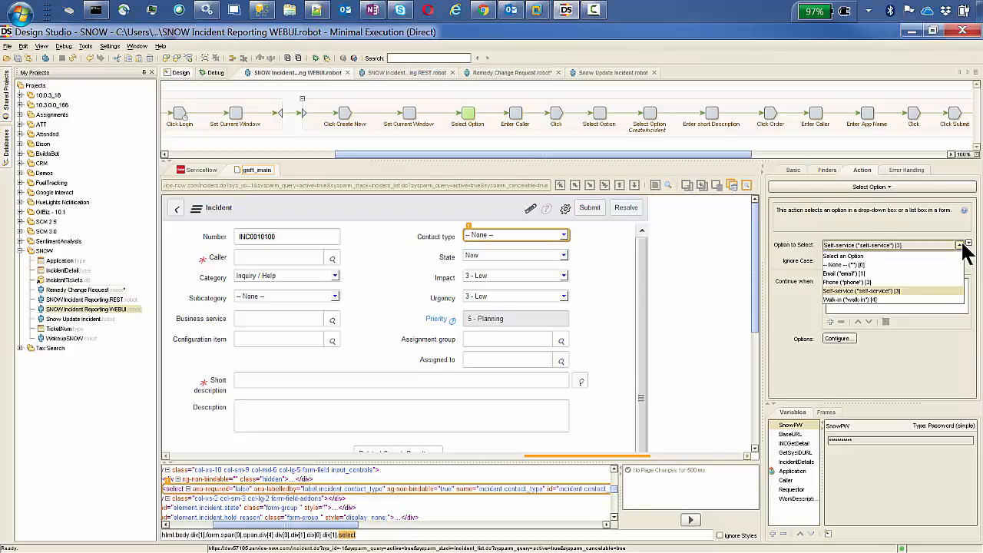
click(888, 291)
click(515, 115)
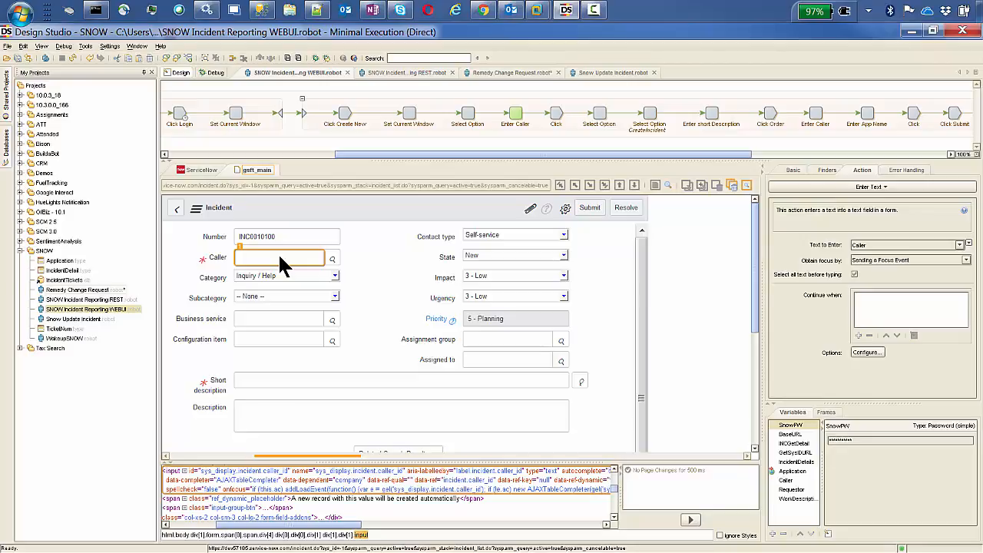
Execute the incident steps from Enter Caller through the category, subcategory, description and application name, up to Click Submit.
click(558, 115)
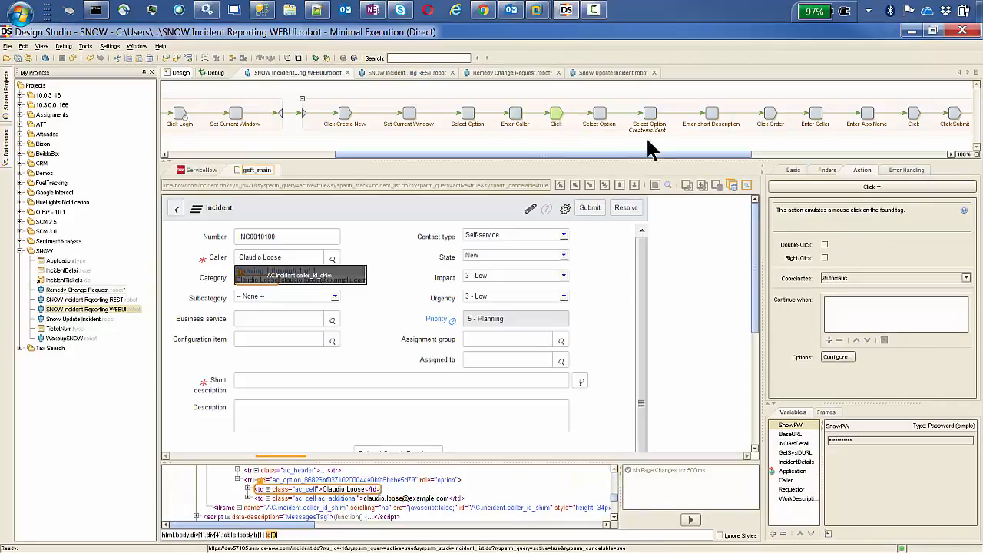
click(599, 116)
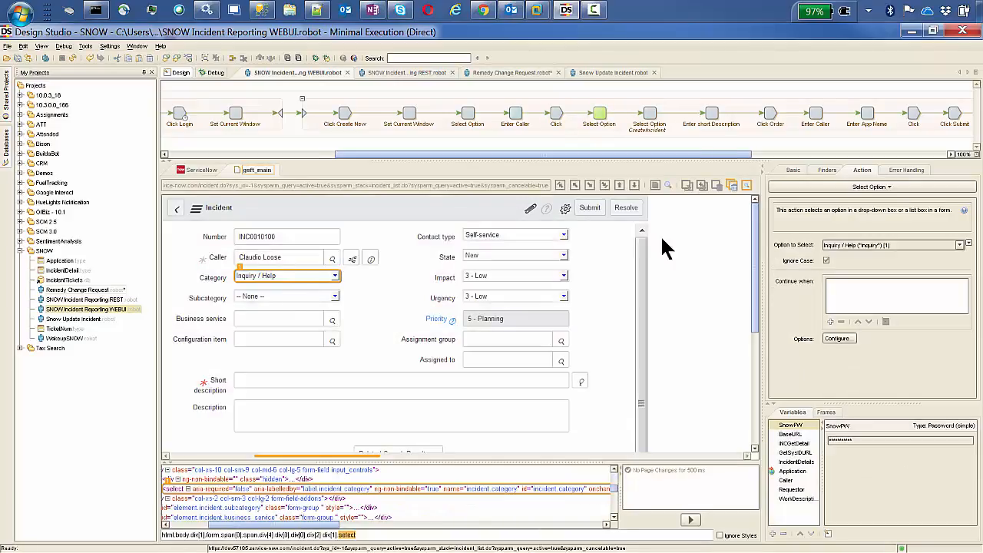
click(650, 115)
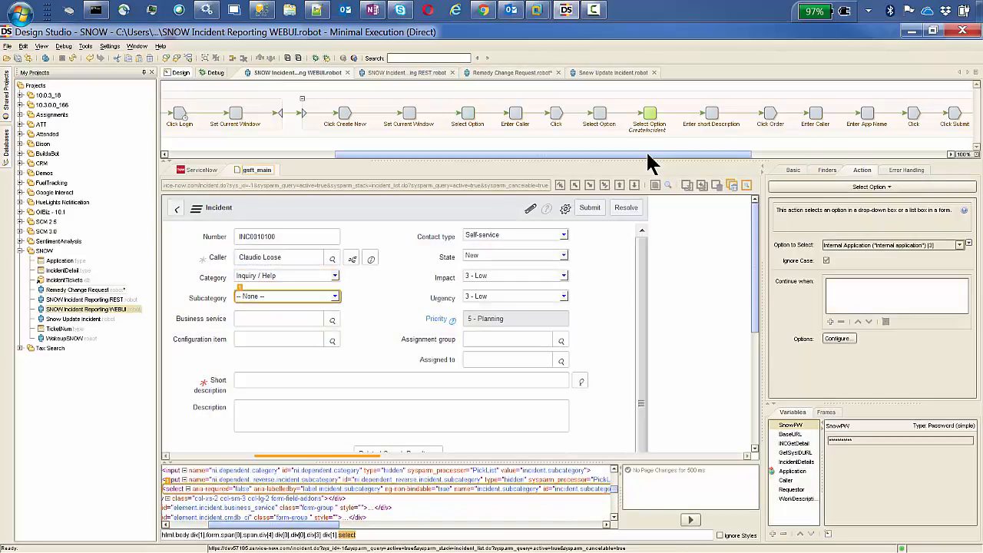
drag(647, 153, 740, 154)
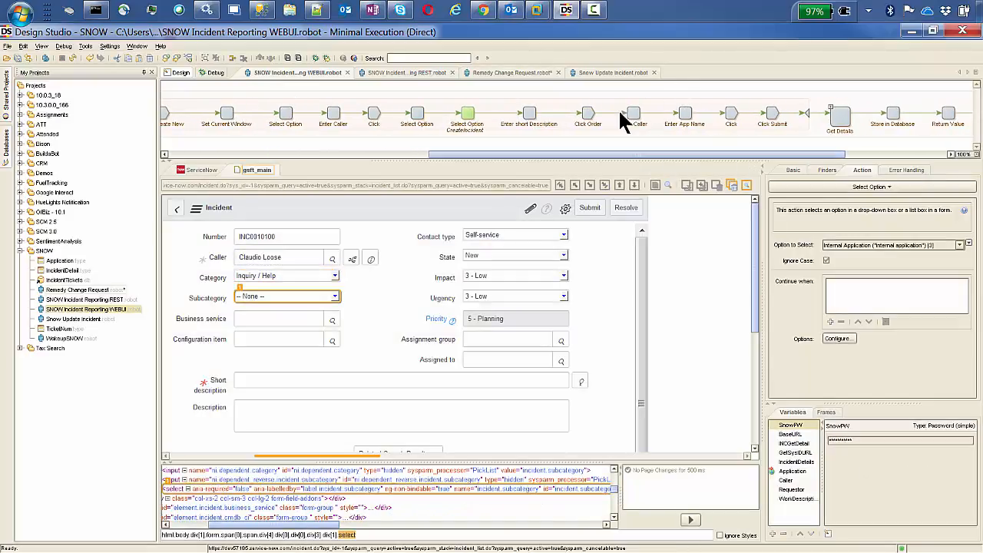
click(682, 113)
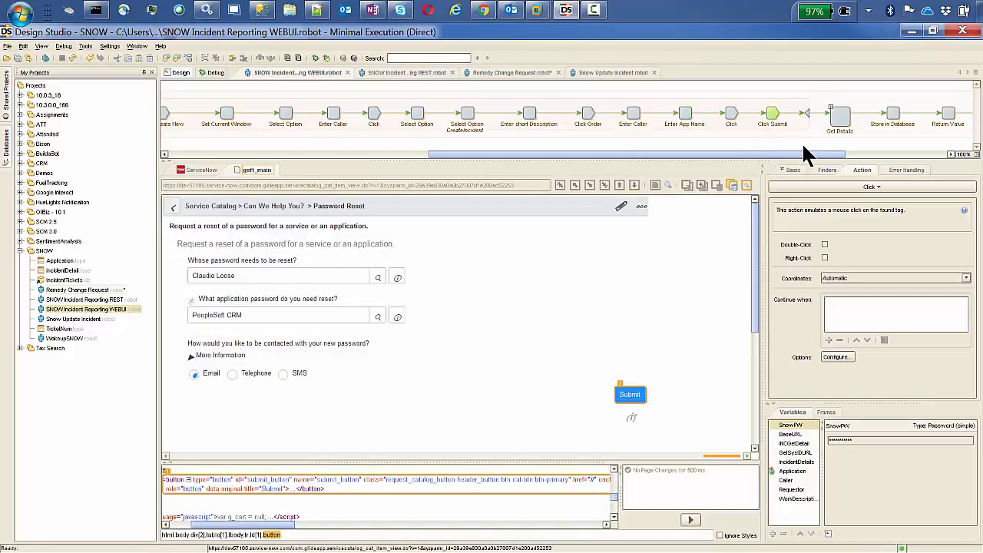
Show the WEBUI robot in debug mode with a taller flow area, and check its State and Input/Output views.
drag(794, 149, 432, 141)
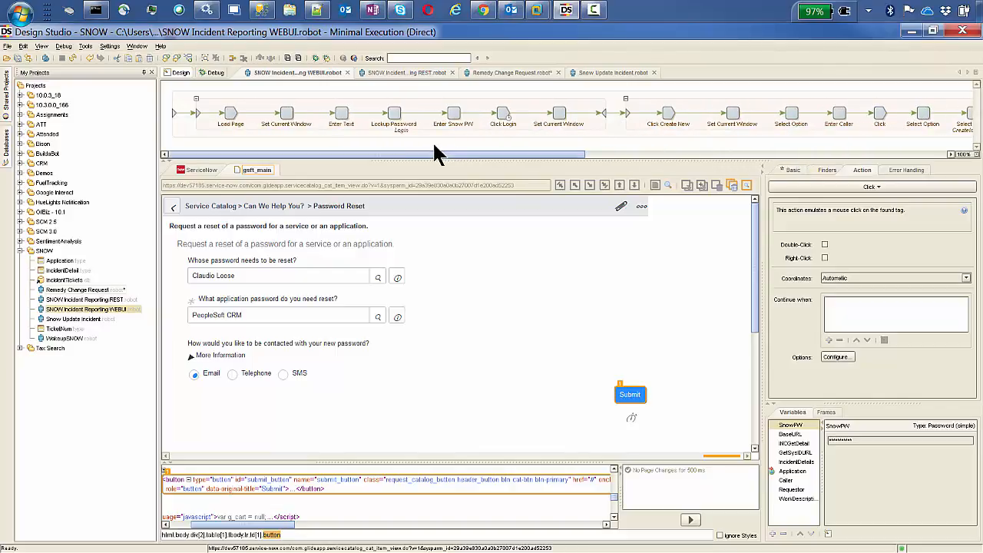
click(218, 68)
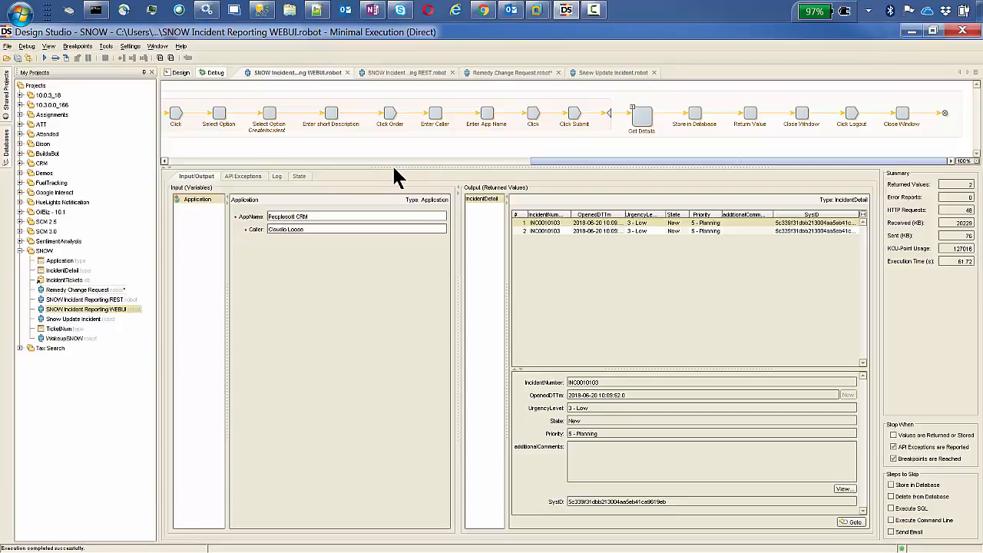
drag(393, 166, 390, 198)
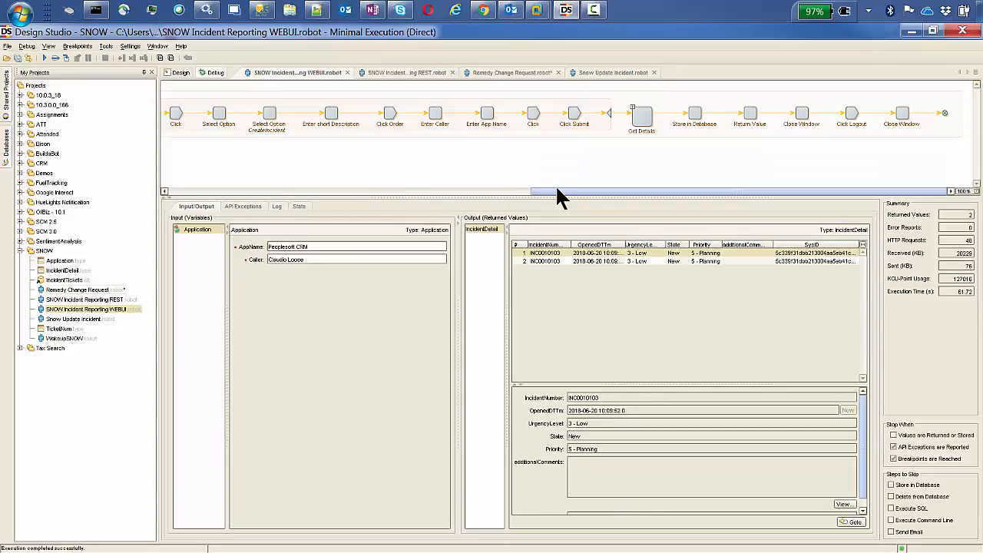
drag(560, 192, 176, 180)
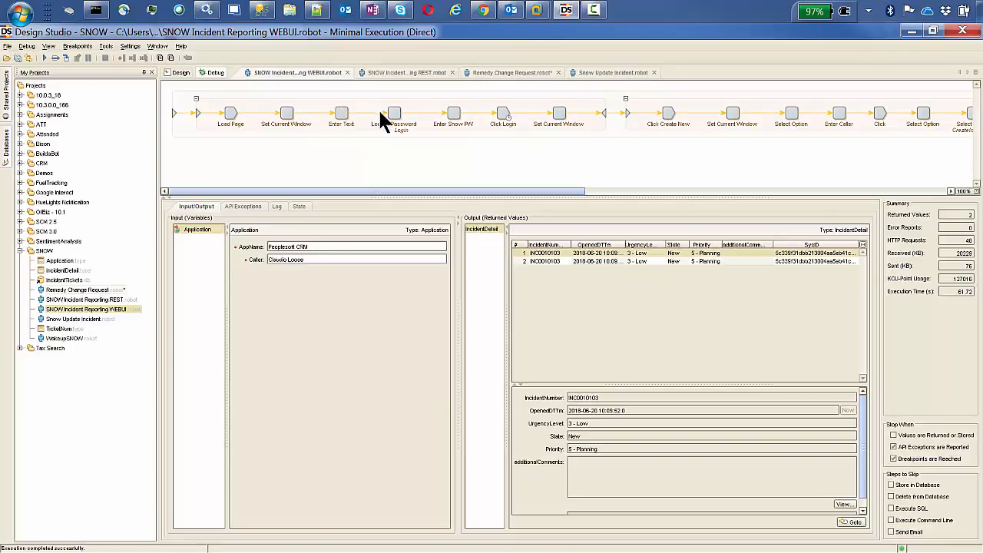
click(300, 207)
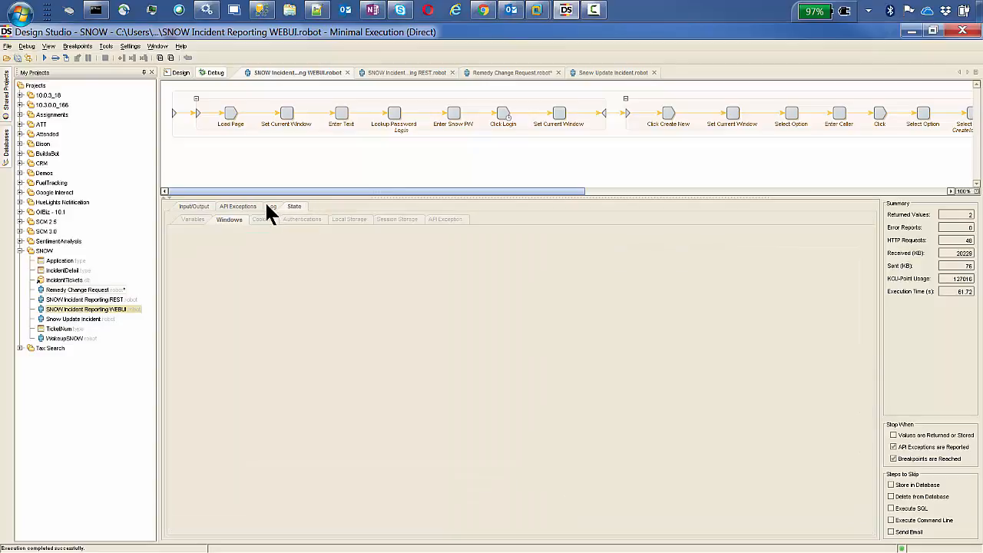
click(186, 208)
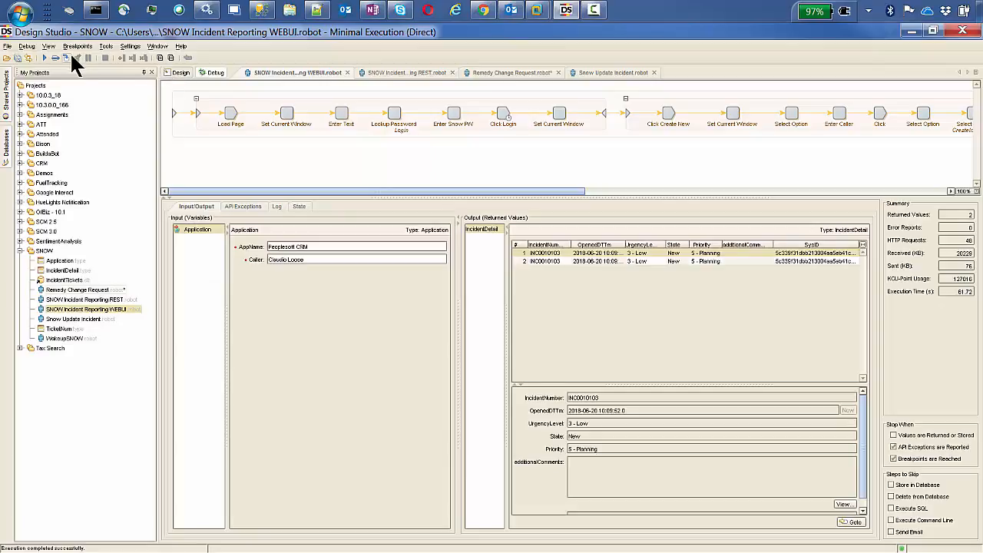
Run the WEBUI robot in debug mode and follow its execution through the flow to the final Close Window step.
click(43, 55)
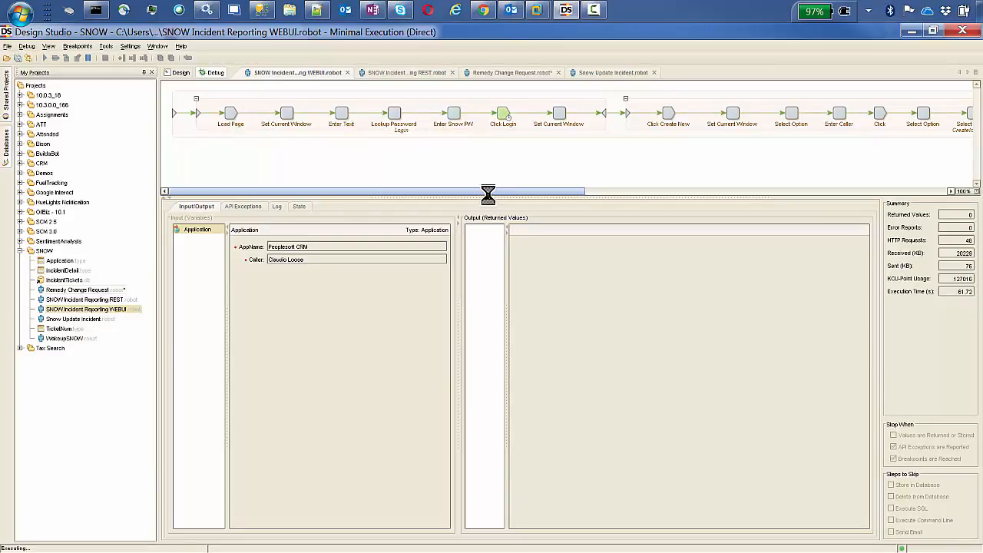
drag(491, 191, 600, 200)
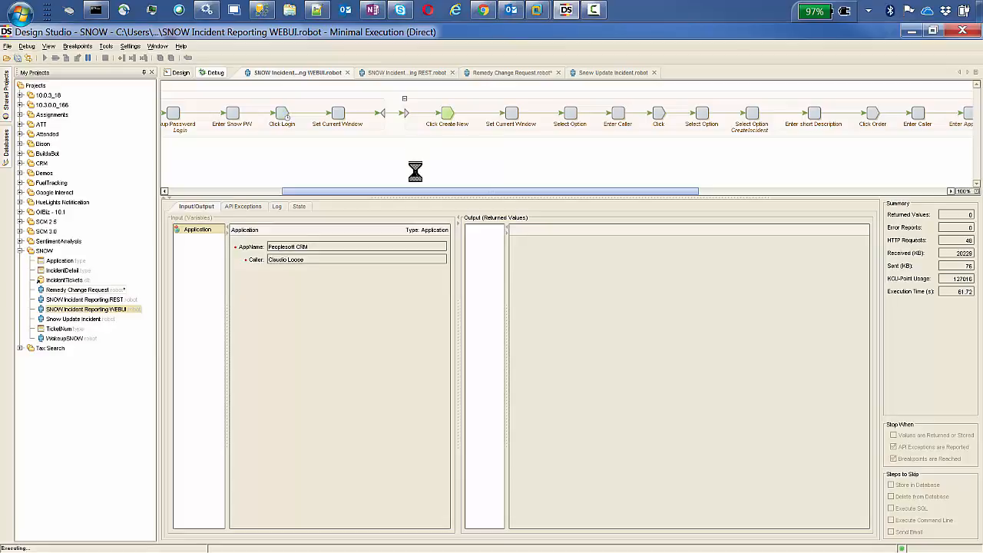
drag(439, 192, 630, 191)
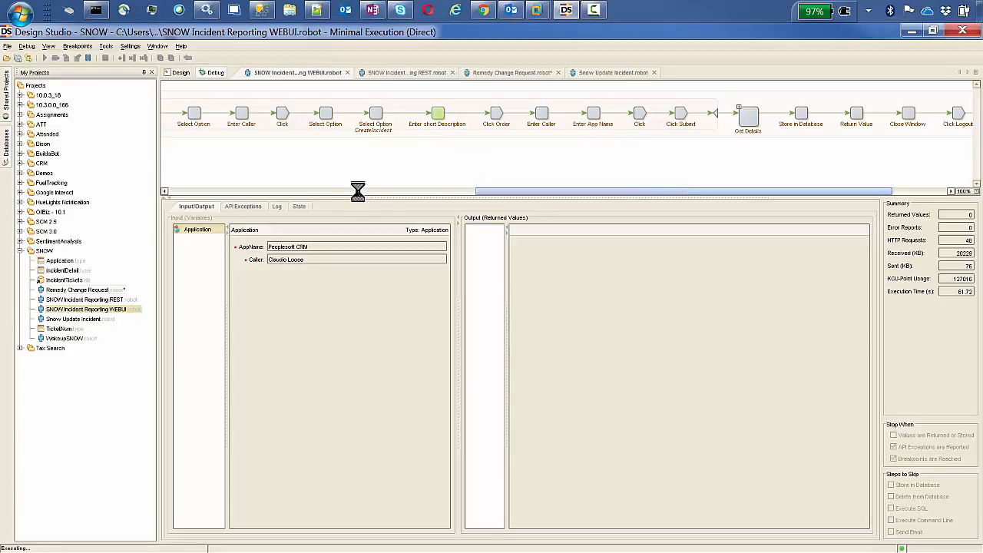
drag(677, 192, 798, 192)
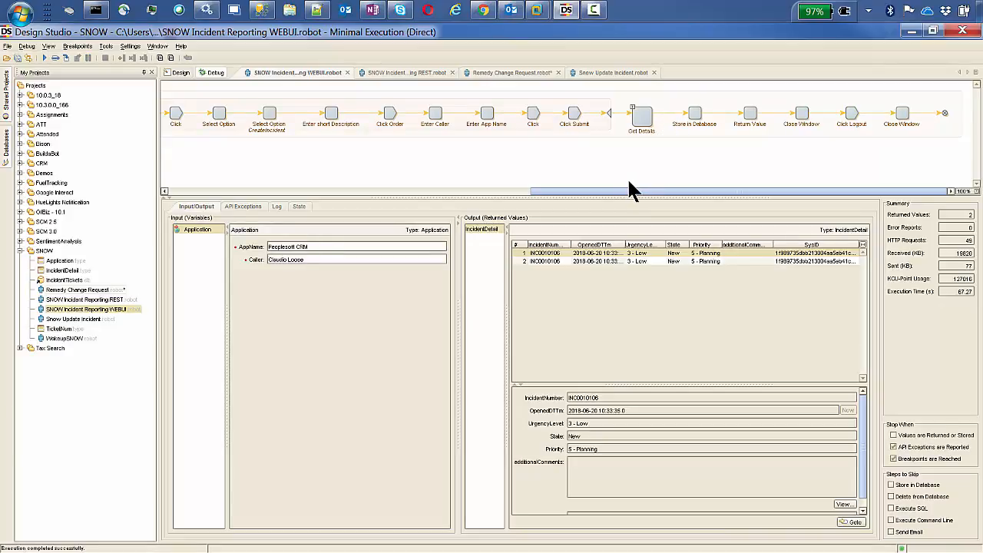
Switch to SQL Server Management Studio, collapse the logdb and Logins nodes, and expand the tables of the IncidentTickets database.
mouse_move(273, 11)
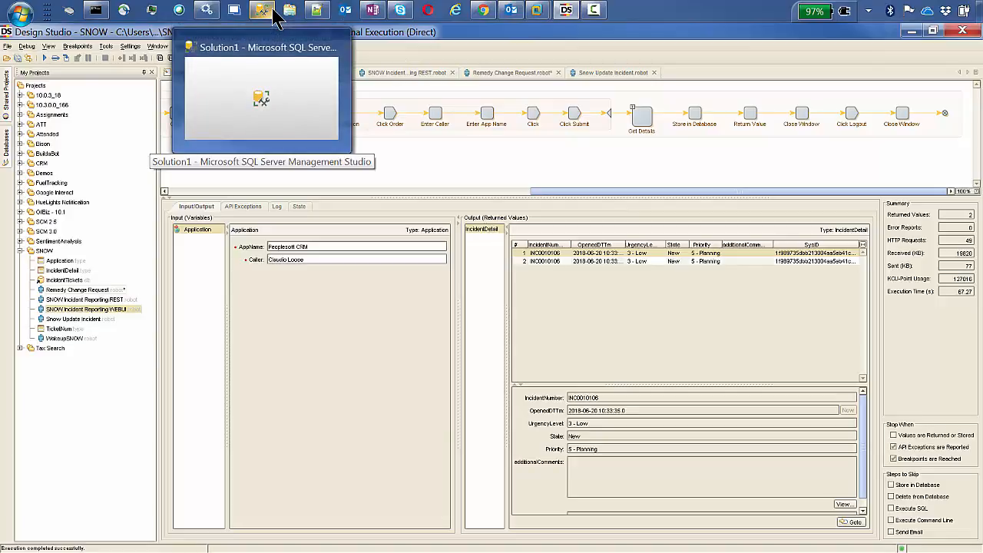
click(265, 13)
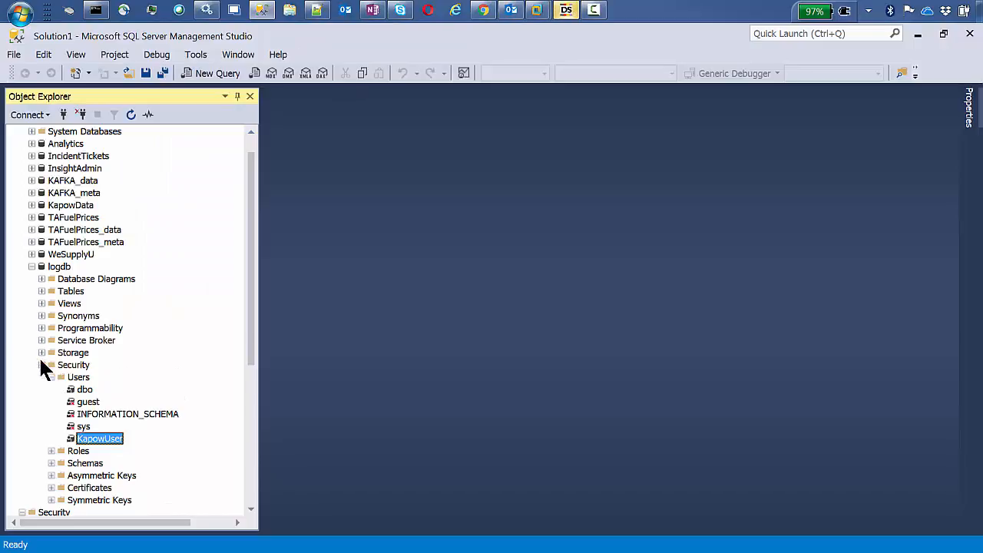
click(40, 365)
click(31, 266)
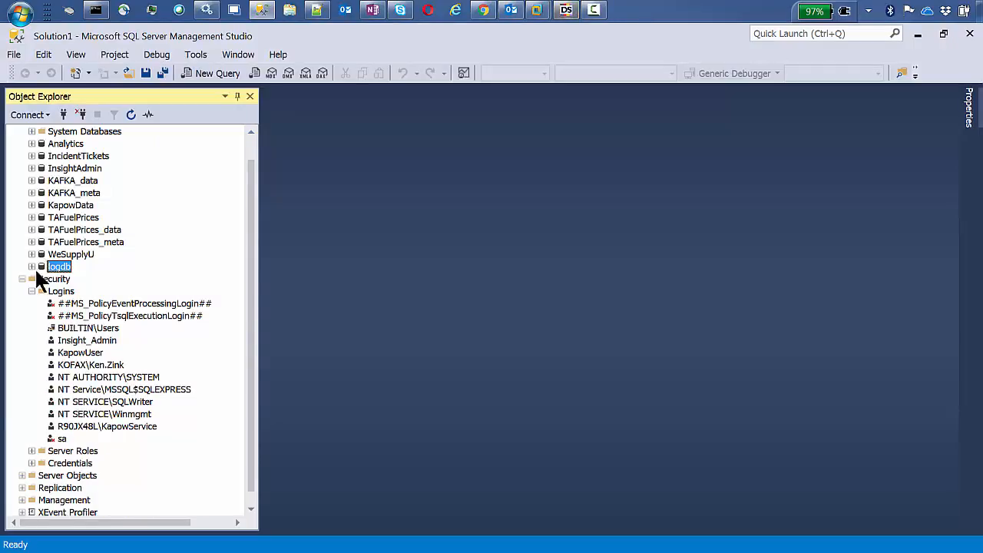
click(32, 291)
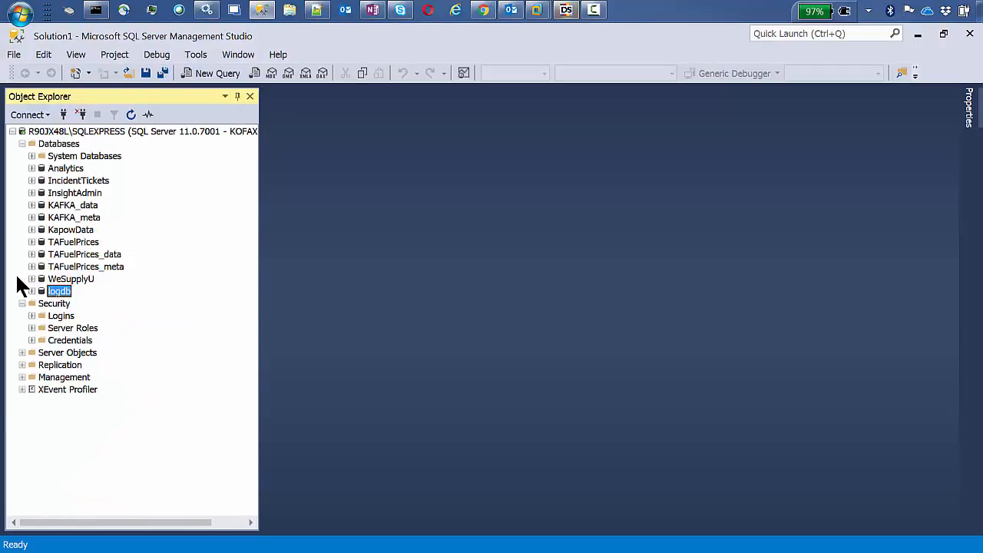
click(31, 181)
click(42, 205)
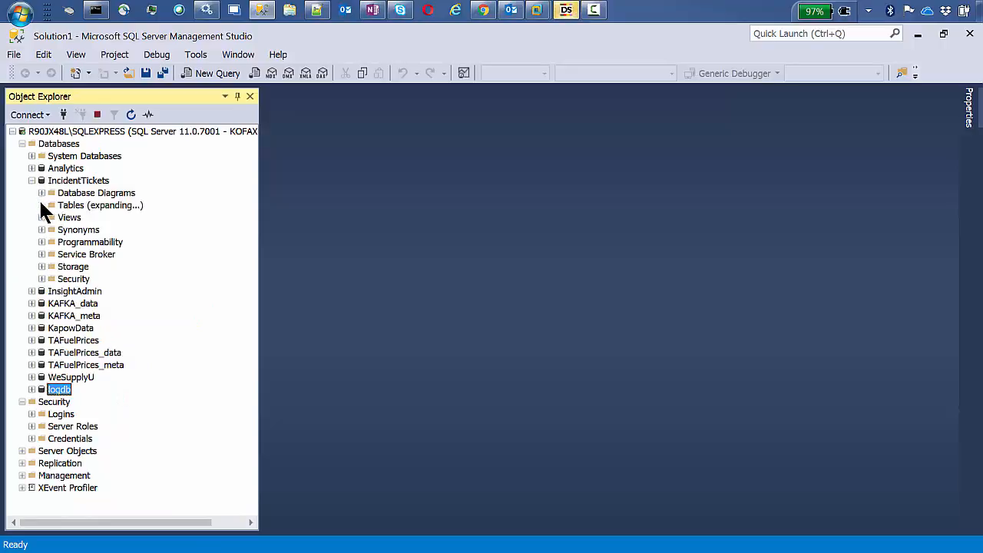
Query the top 1000 rows of the dbo.IncidentDetail table and select the row of incident INC0010106.
click(102, 241)
right_click(102, 241)
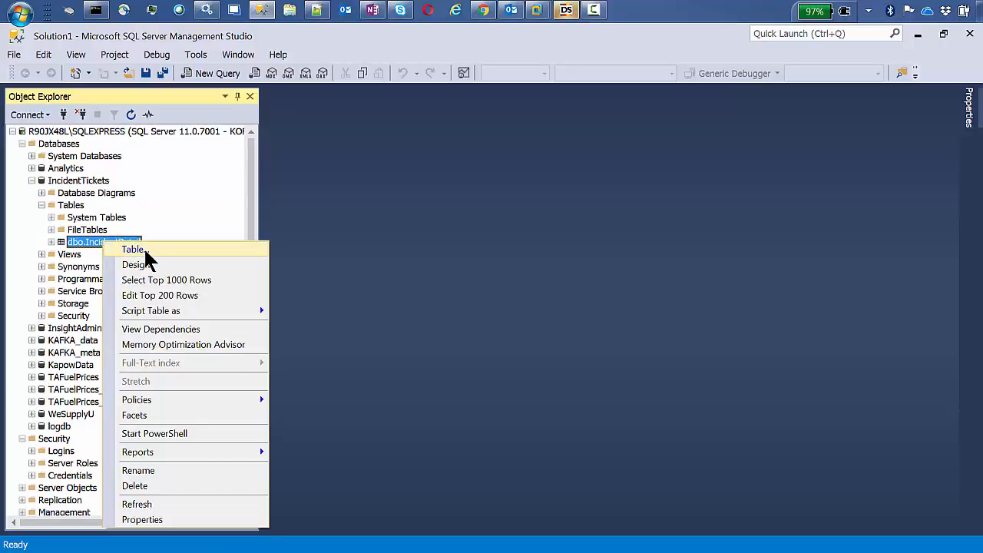
click(157, 265)
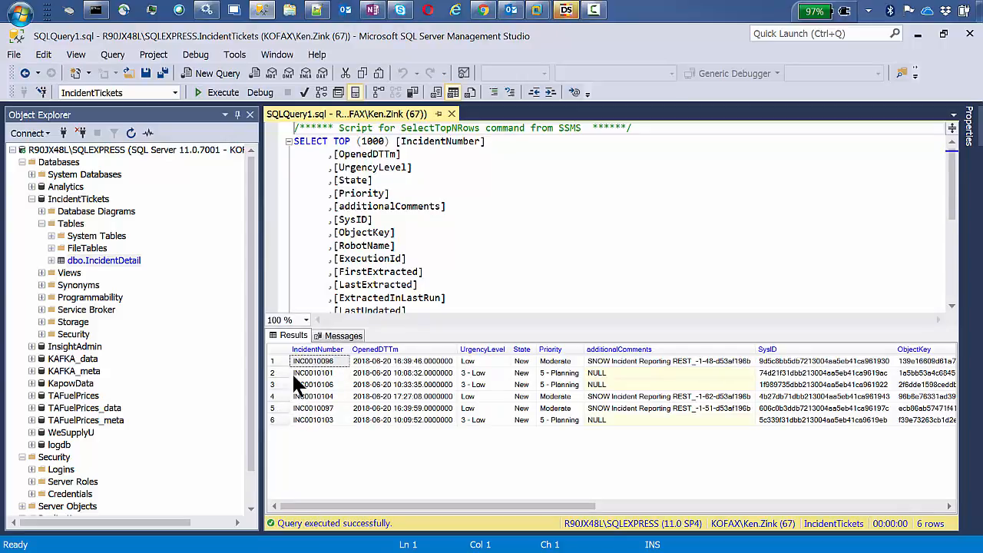
click(271, 383)
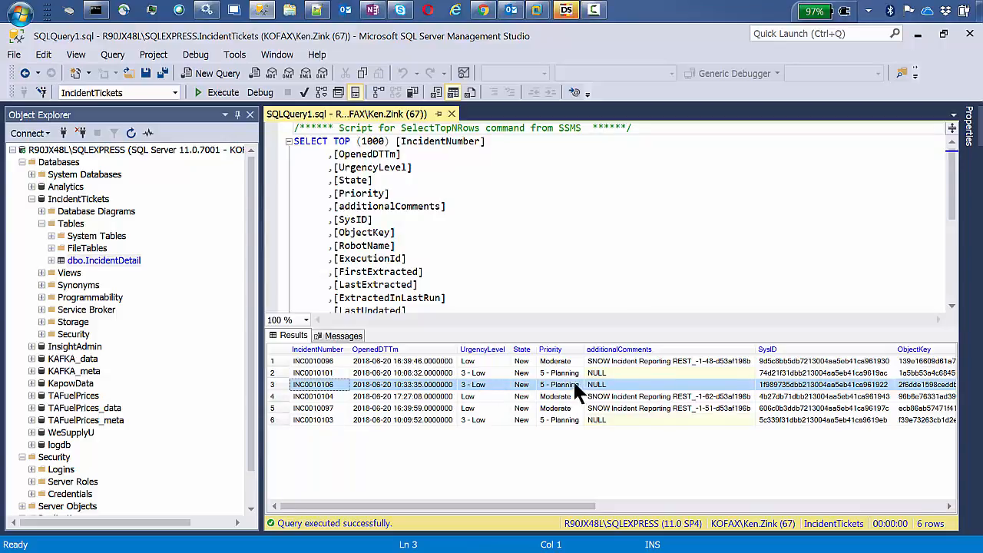
Return the WEBUI robot to design mode in Design Studio, and list all incidents in ServiceNow in Chrome.
click(920, 35)
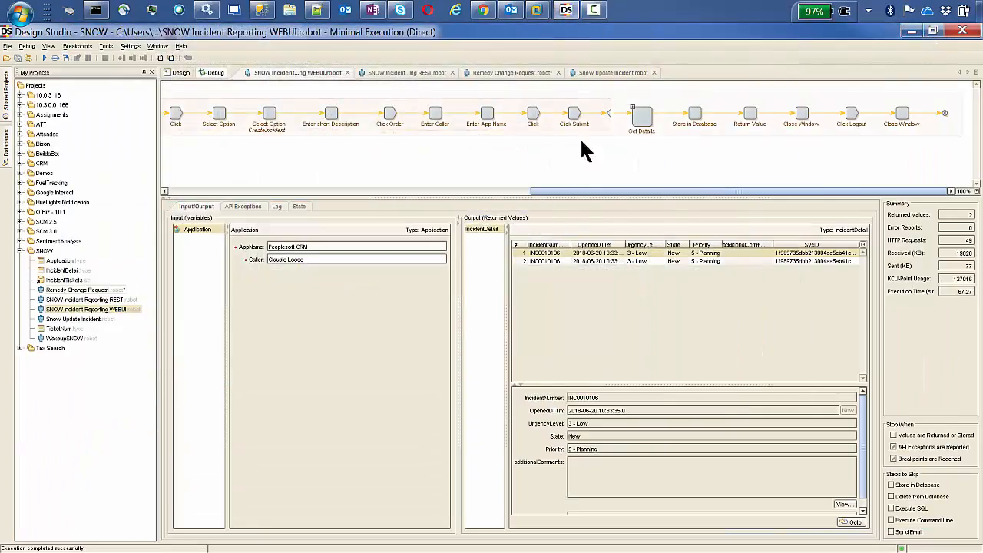
click(174, 69)
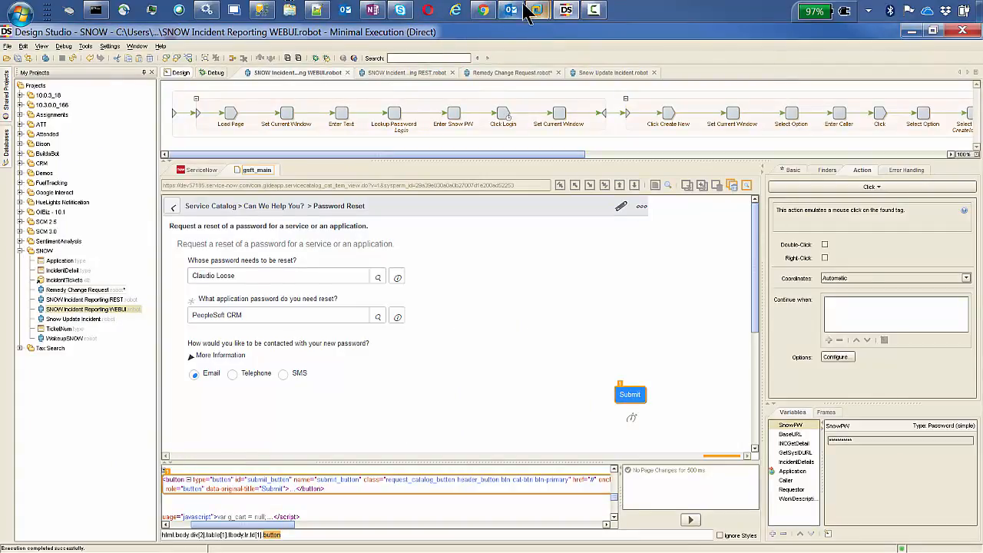
click(483, 10)
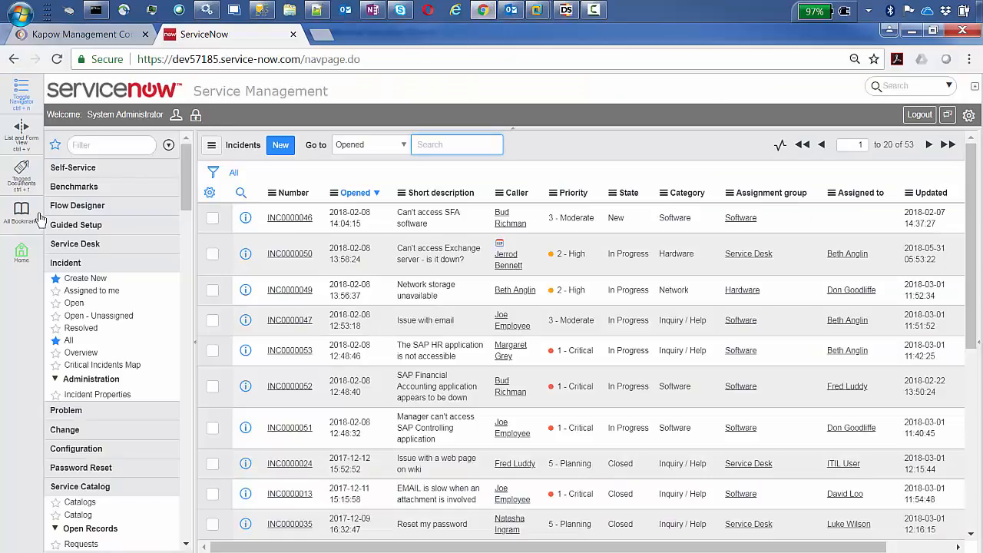
click(70, 340)
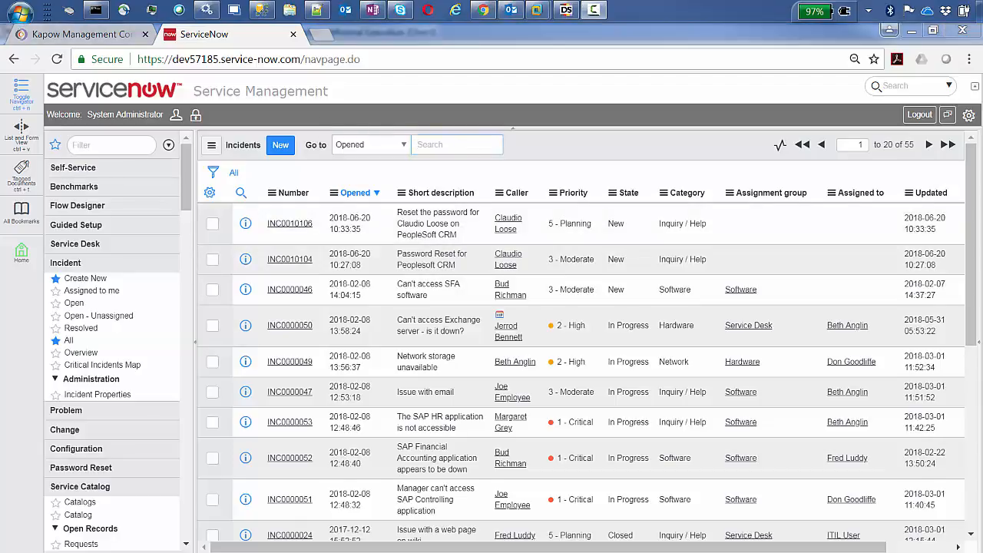
Switch to Design Studio, open the SNOW Incident Reporting REST robot and expand its Get Details group to examine the flow through Close Window.
click(571, 16)
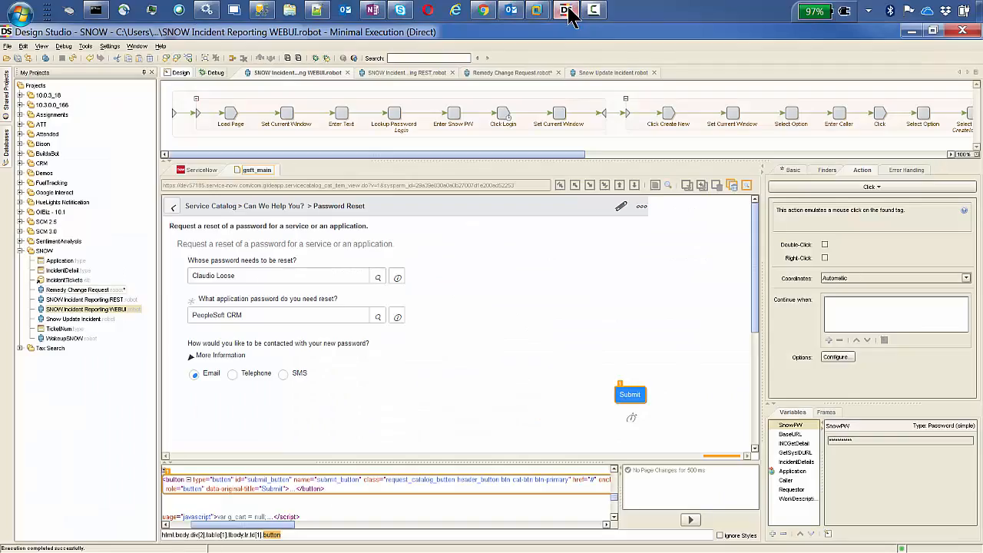
click(407, 72)
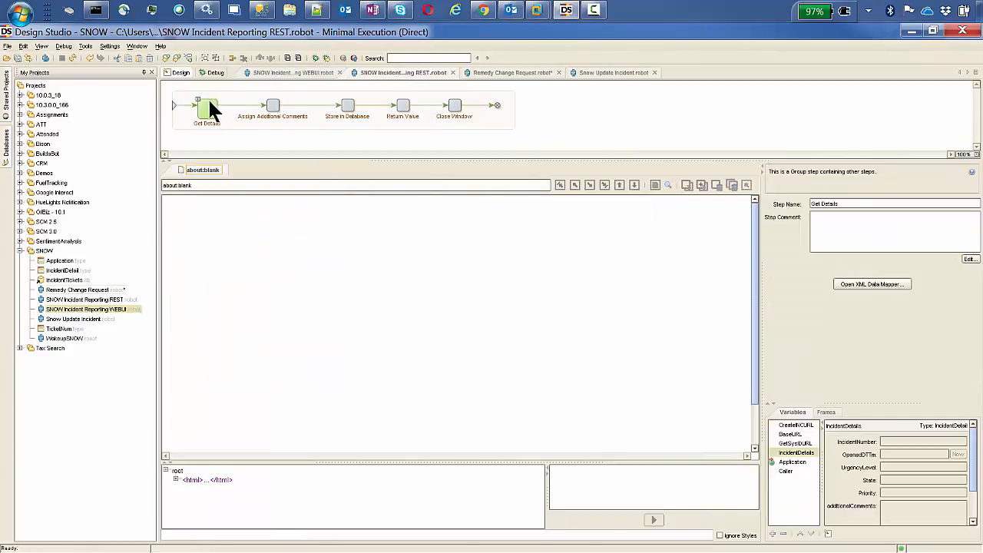
double_click(201, 105)
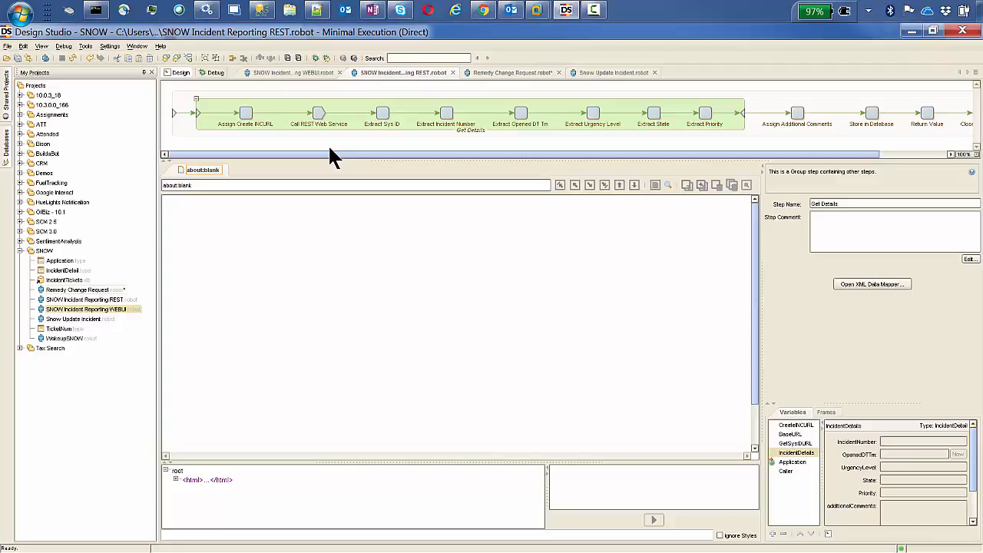
drag(329, 153, 460, 156)
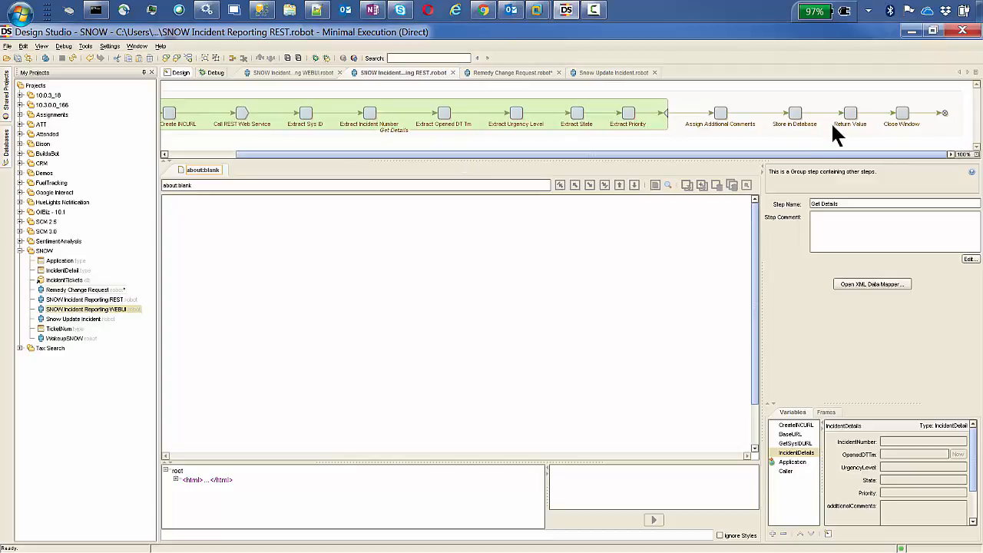
Run the SNOW Incident Reporting REST robot in debug mode and review its flow and returned values.
click(215, 70)
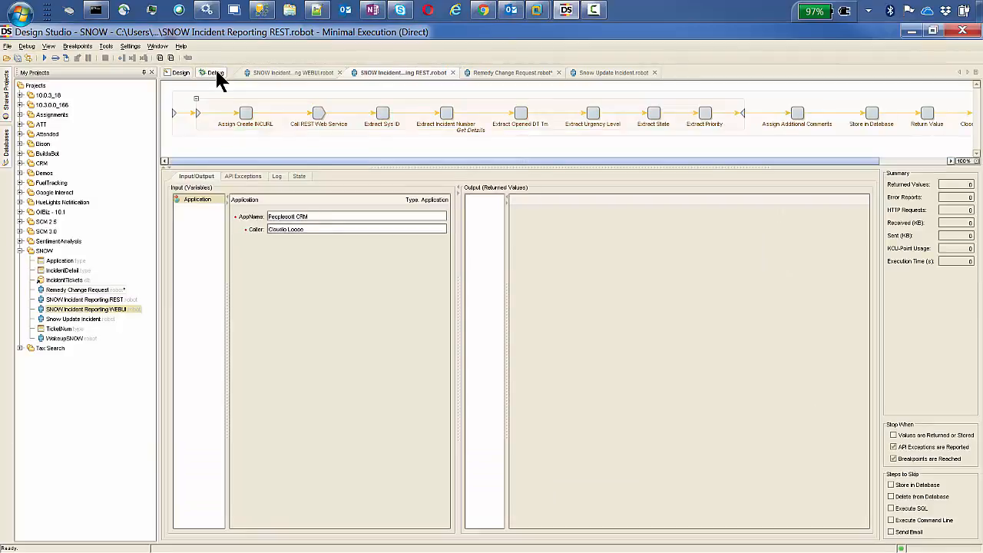
click(45, 58)
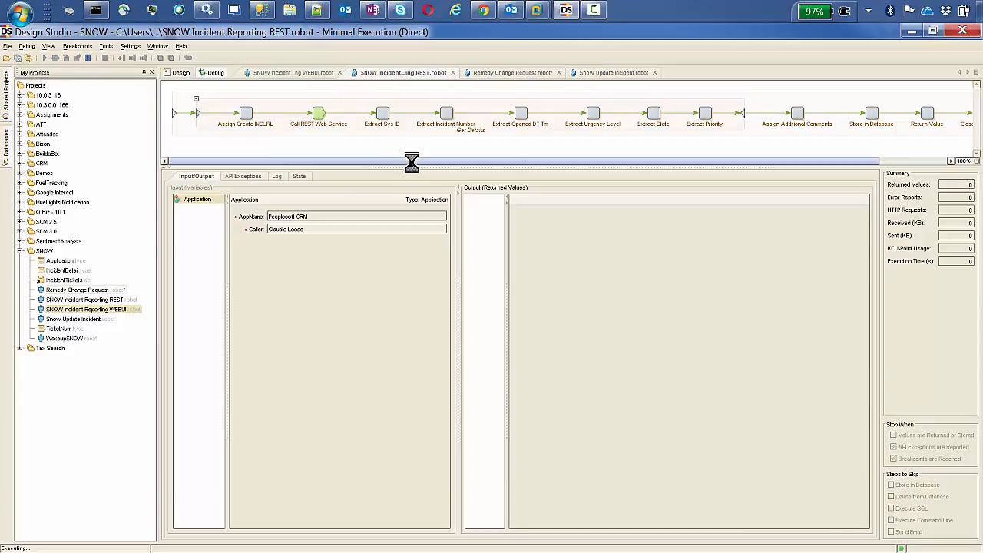
drag(416, 159, 559, 164)
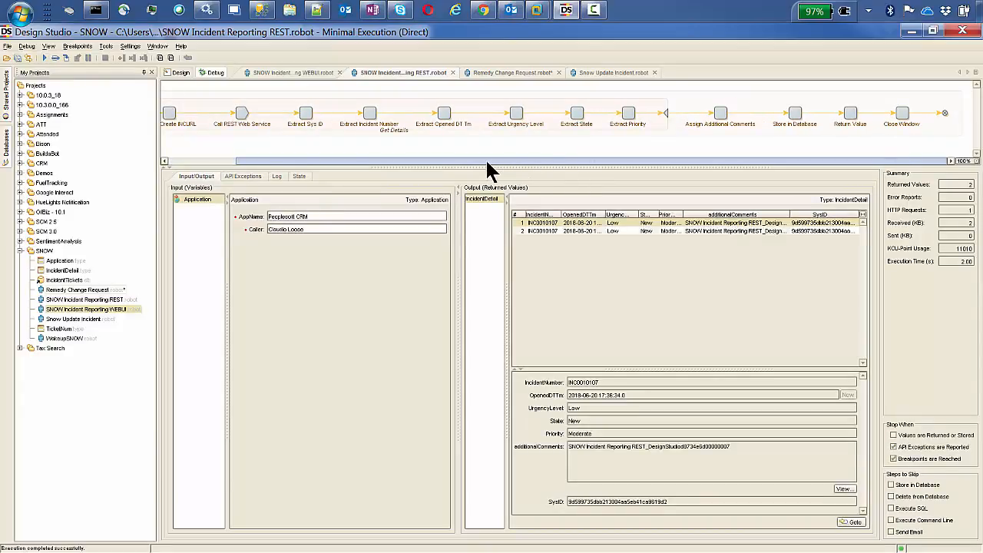
drag(485, 158, 393, 156)
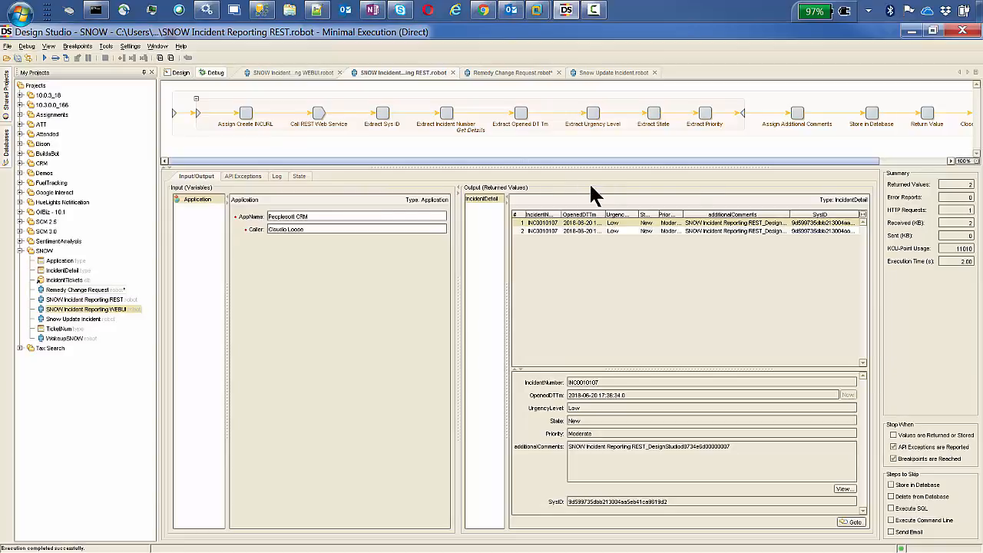
drag(603, 161, 527, 159)
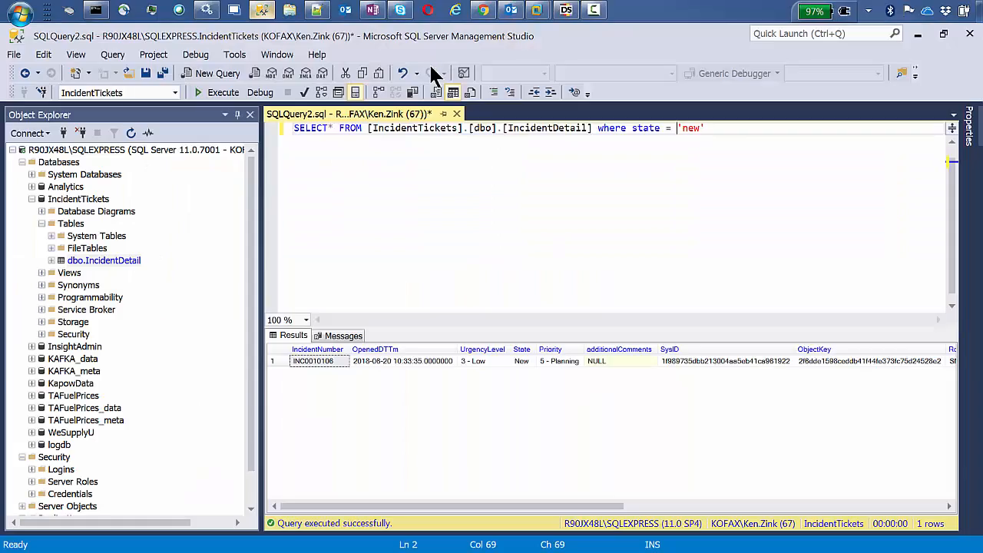
Switch to SQL Server Management Studio, rerun the IncidentDetail query for state 'new' and select the additionalComments value of INC0010107.
click(261, 9)
click(213, 92)
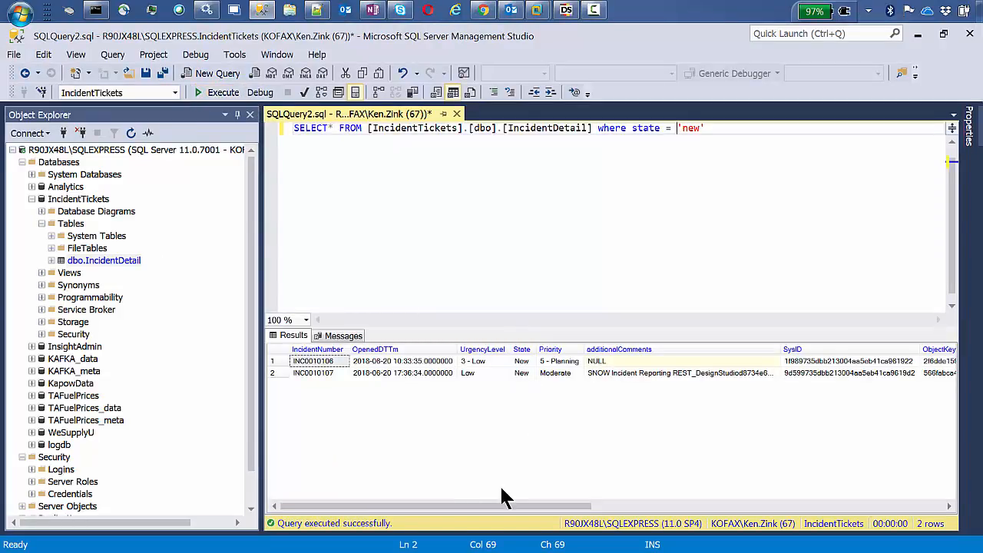
drag(496, 510, 437, 503)
click(692, 371)
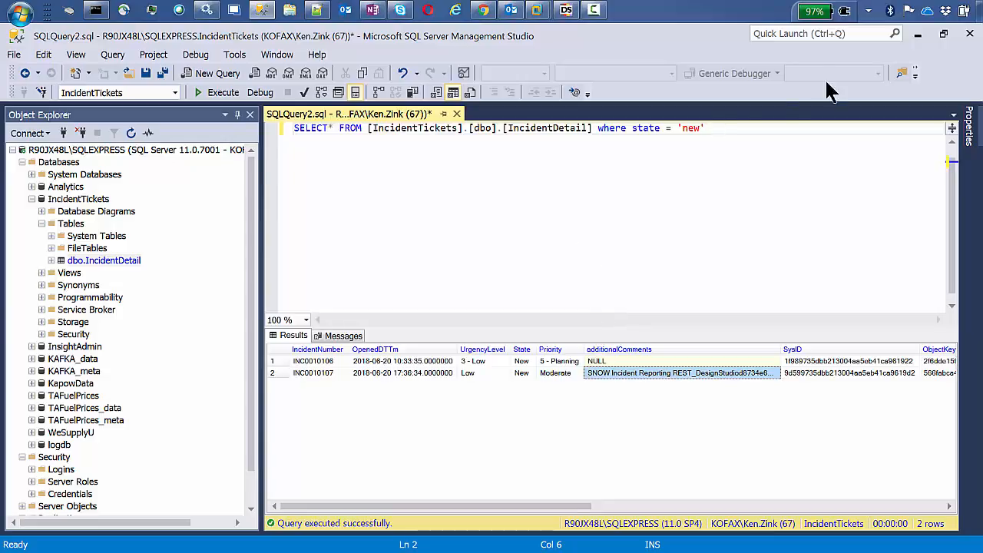
Return to Design Studio, put the REST robot back in design mode and run the Snow Update Incident robot in debug mode.
click(917, 34)
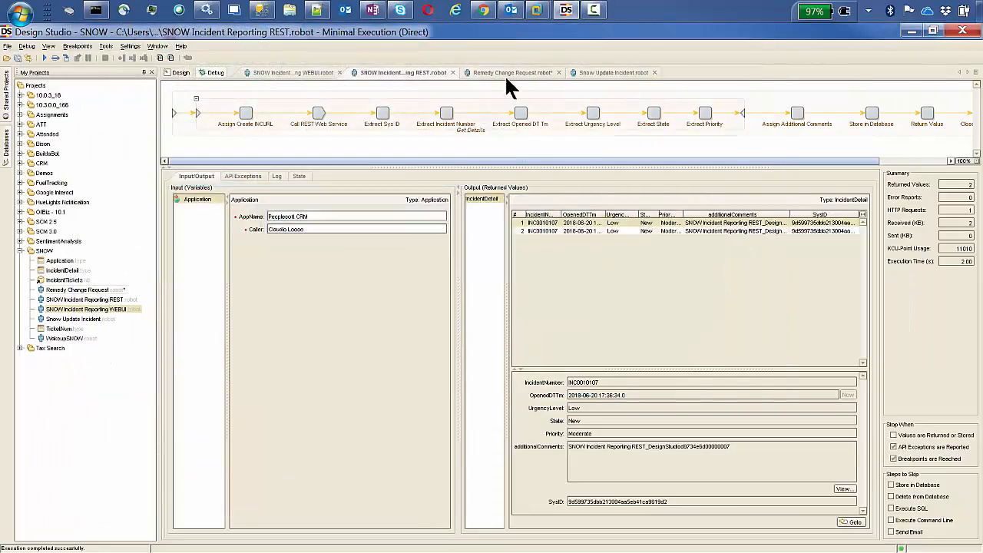
click(181, 73)
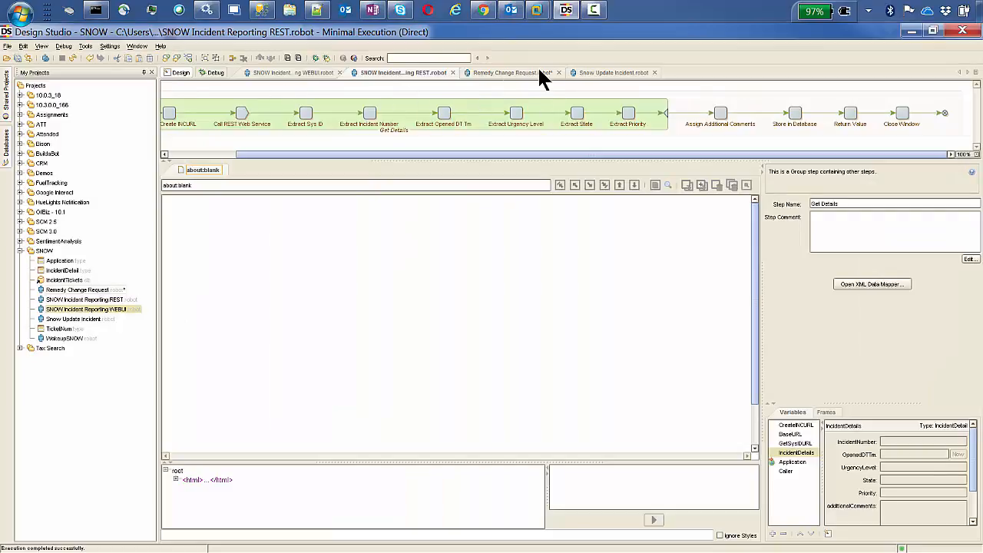
click(626, 72)
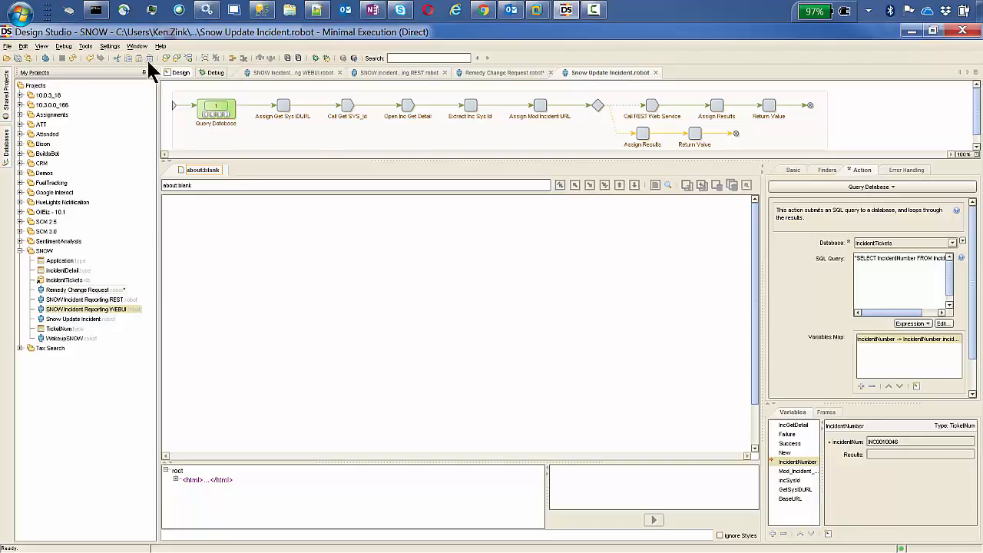
click(216, 72)
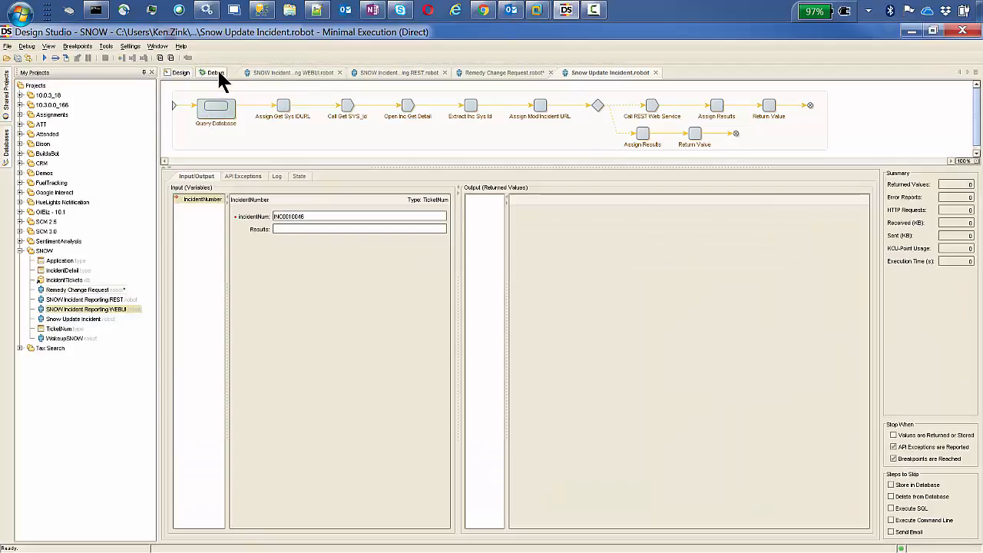
click(43, 58)
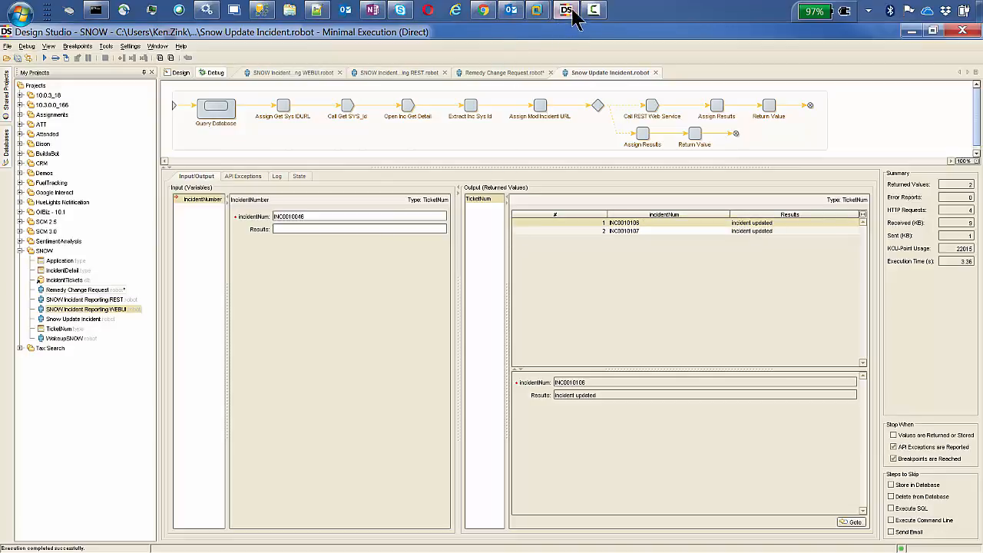
Switch to ServiceNow in Chrome, refresh the list of all incidents and open INC0010106 to review its activity notes and fields.
click(484, 11)
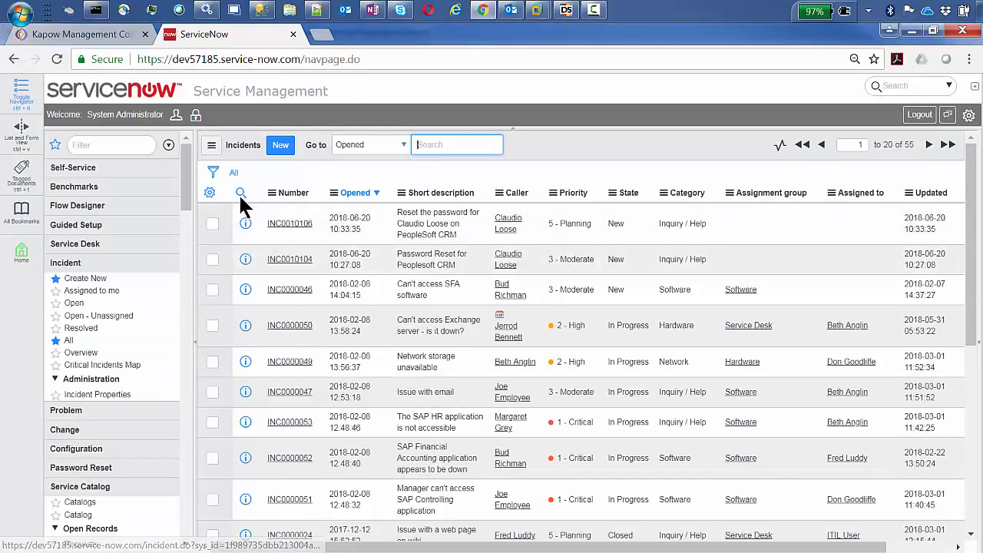
click(65, 343)
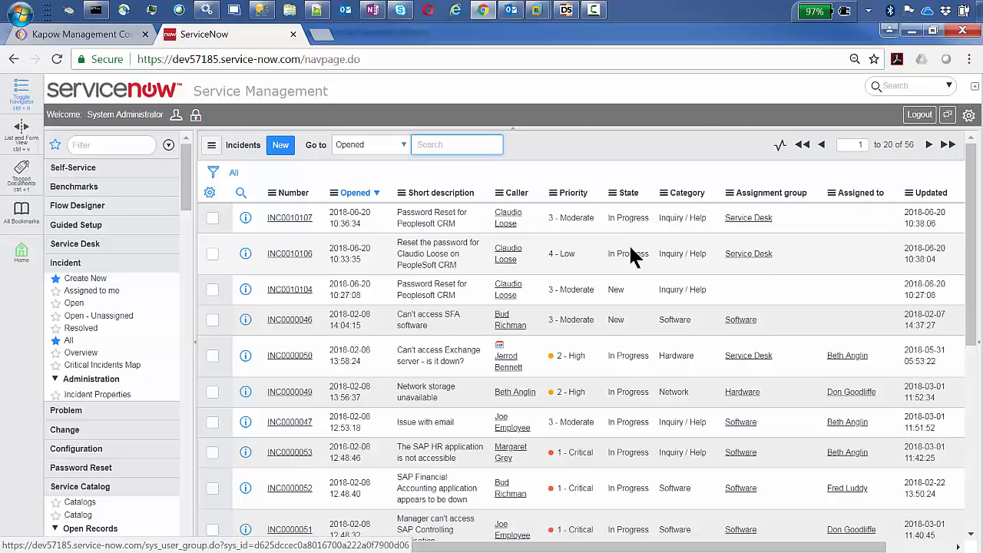
click(278, 258)
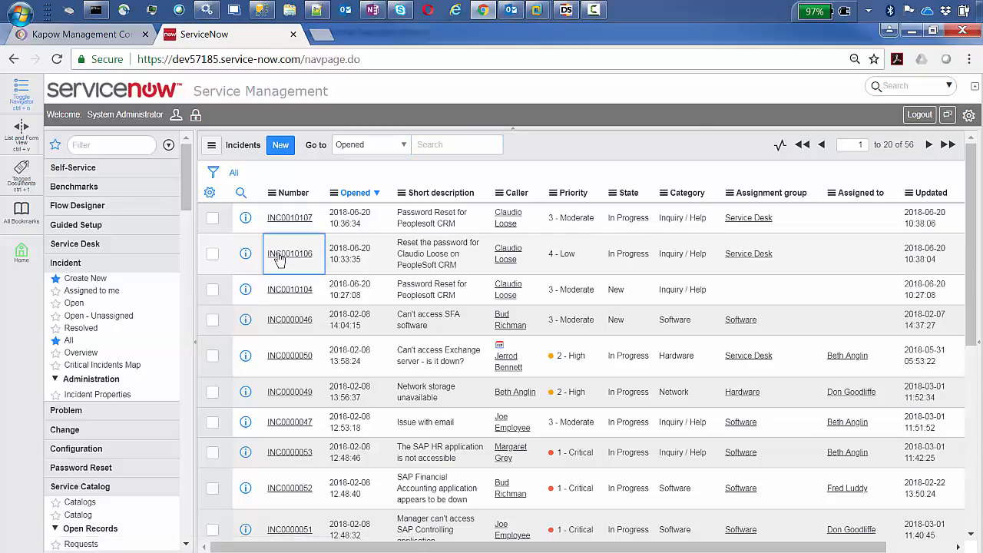
scroll(522, 259, down, 3)
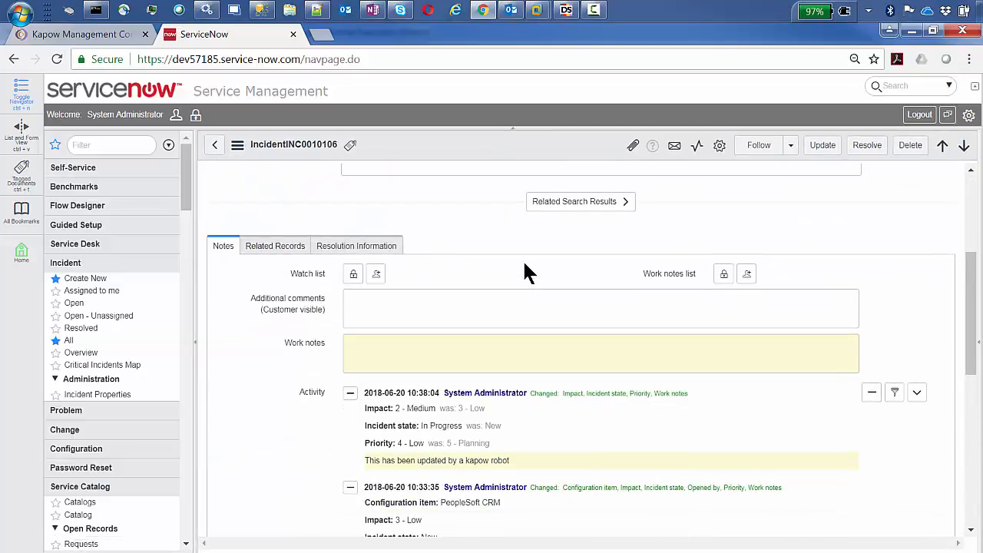
scroll(525, 273, down, 2)
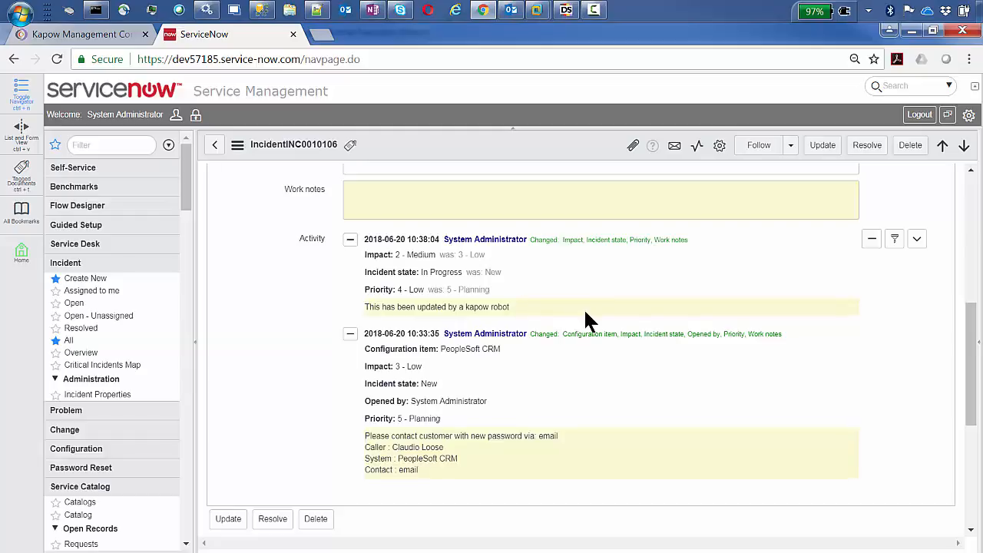
scroll(585, 310, up, 5)
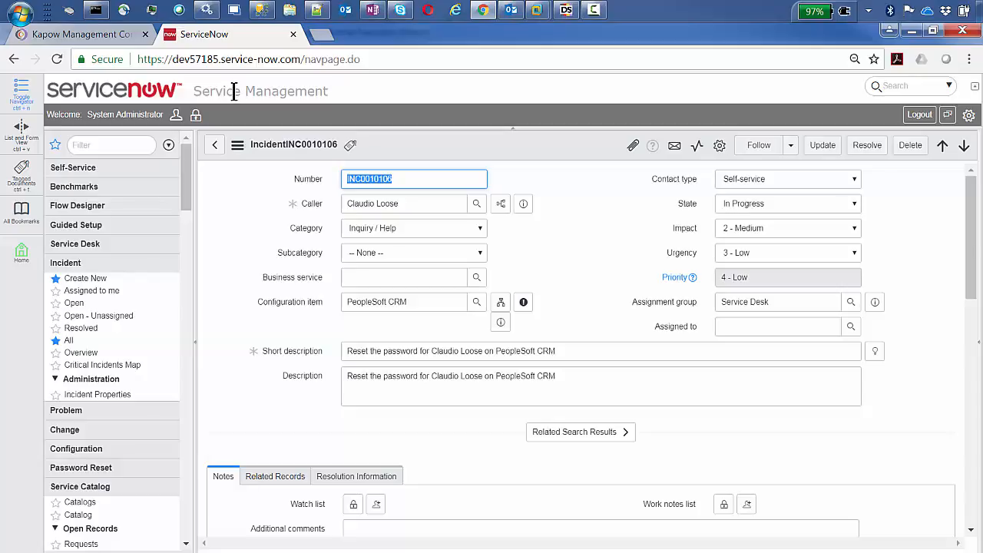
Close the ServiceNow browser tab, and show the Remedy Change Request robot in Design Studio after returning Snow Update Incident to design mode.
click(293, 34)
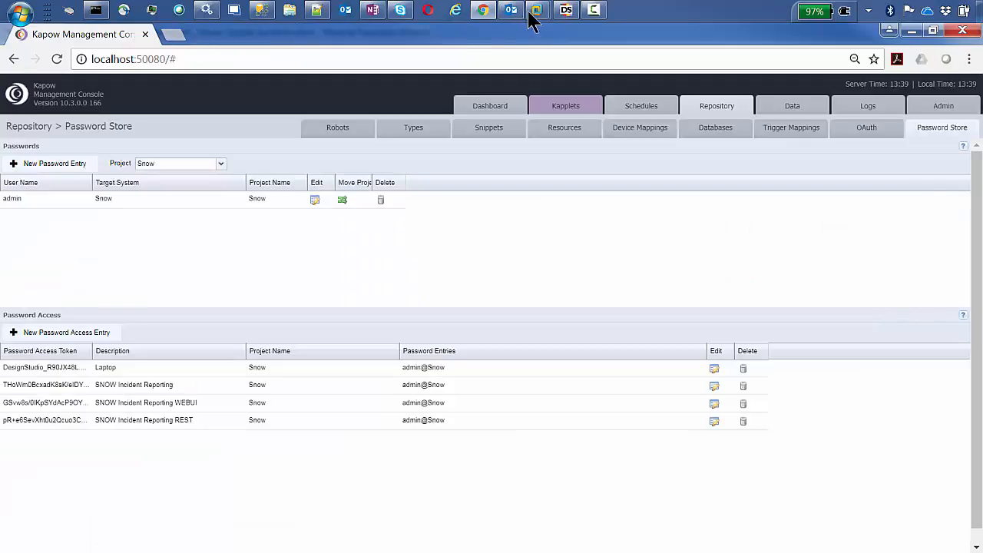
click(569, 10)
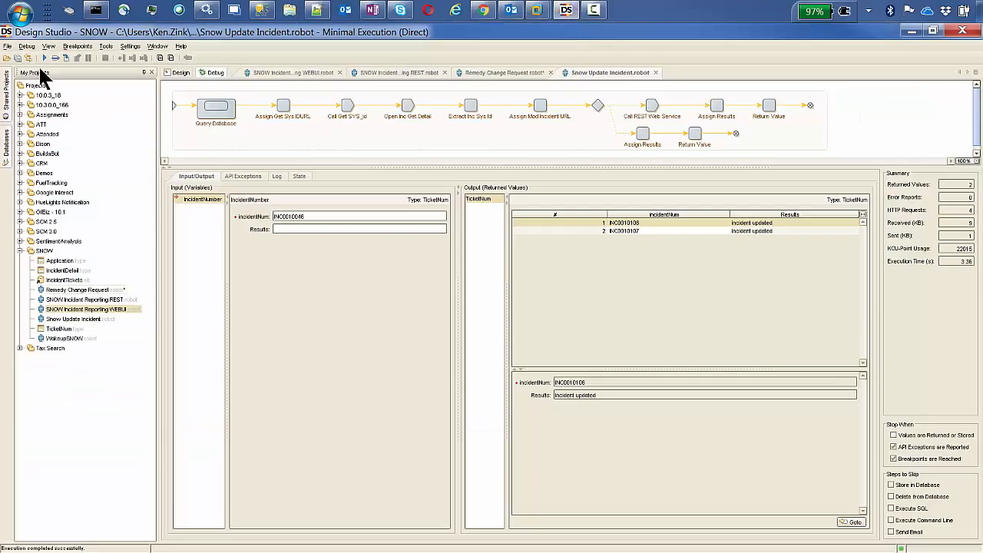
click(179, 73)
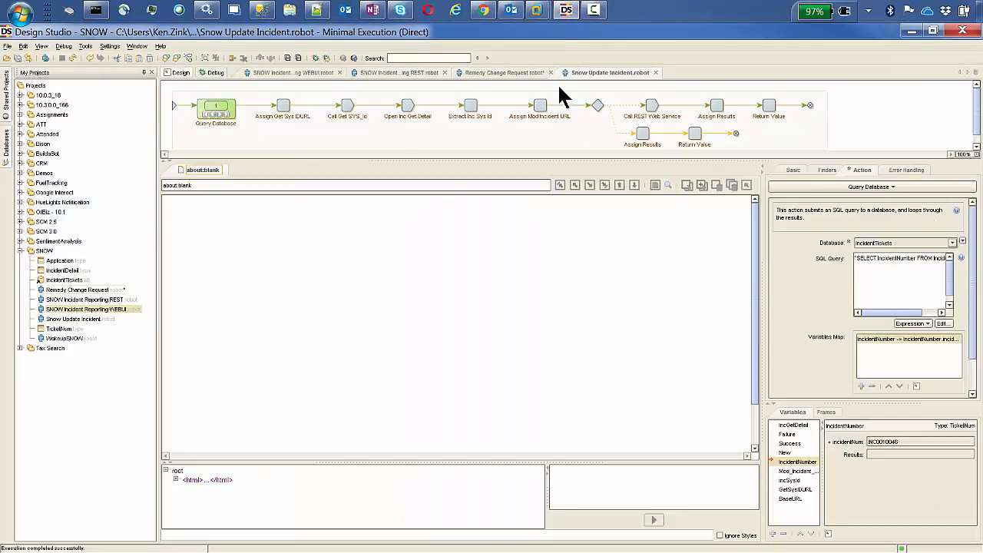
click(486, 74)
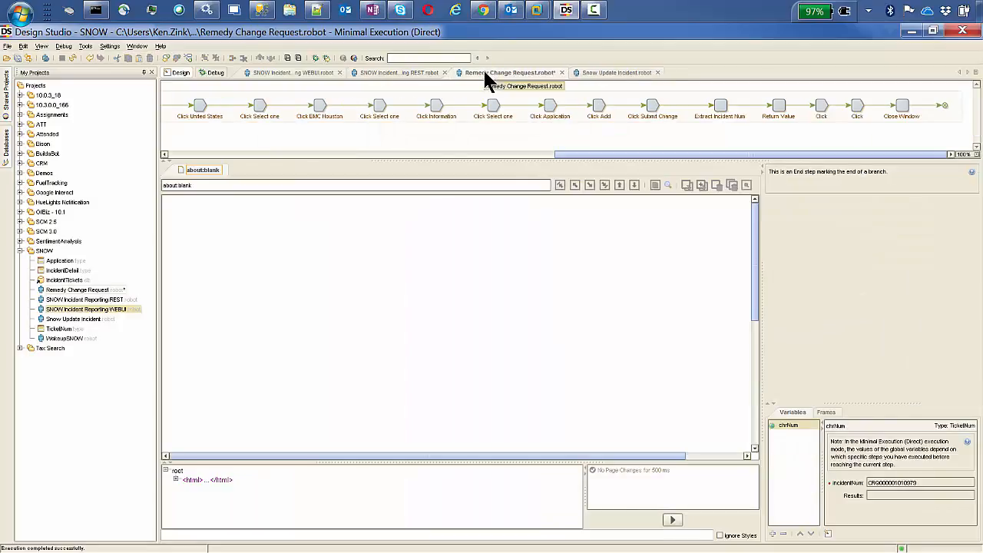
Switch to Chrome and open the Smart IT Universal Client 1.6.00 bookmark from the Kapow folder in a new tab.
click(488, 11)
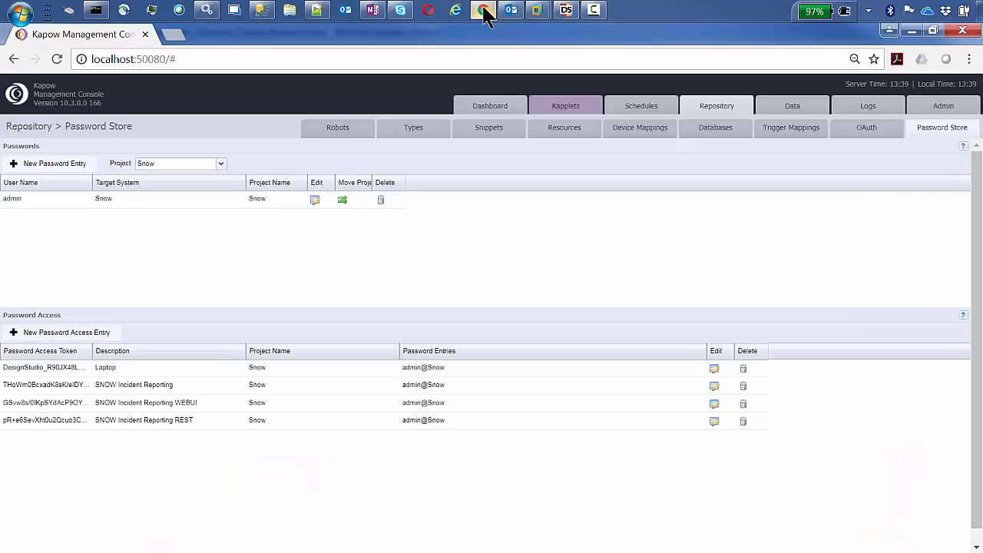
click(164, 34)
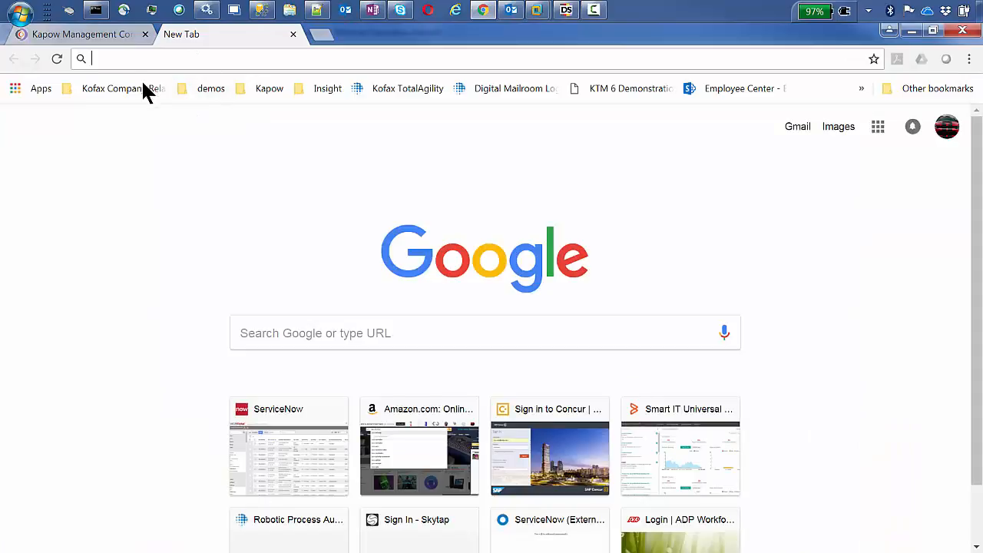
click(143, 90)
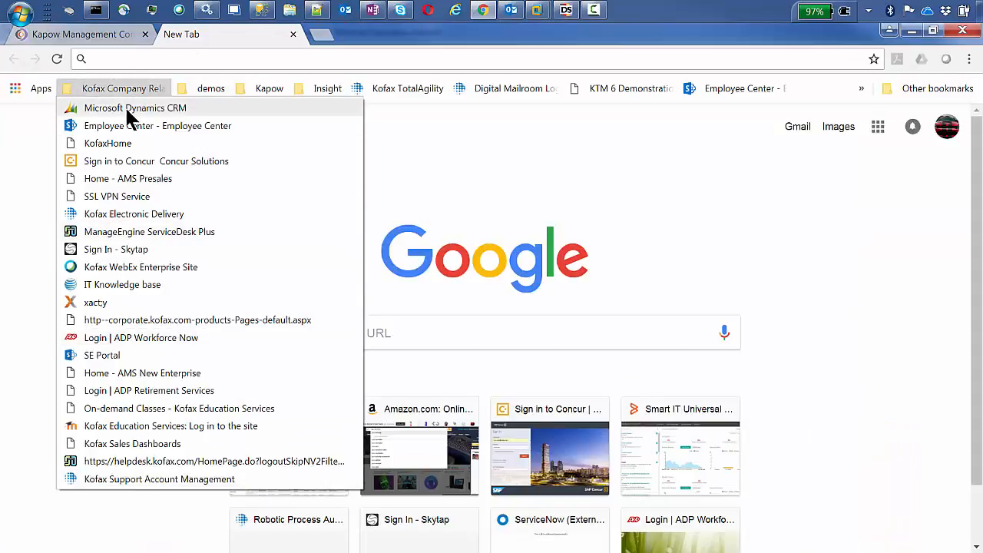
mouse_move(270, 88)
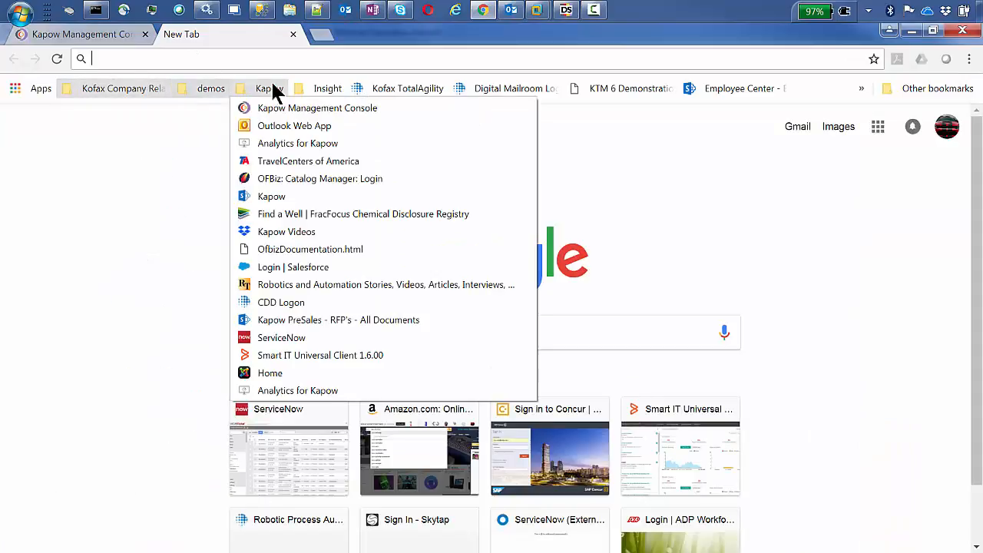
click(278, 357)
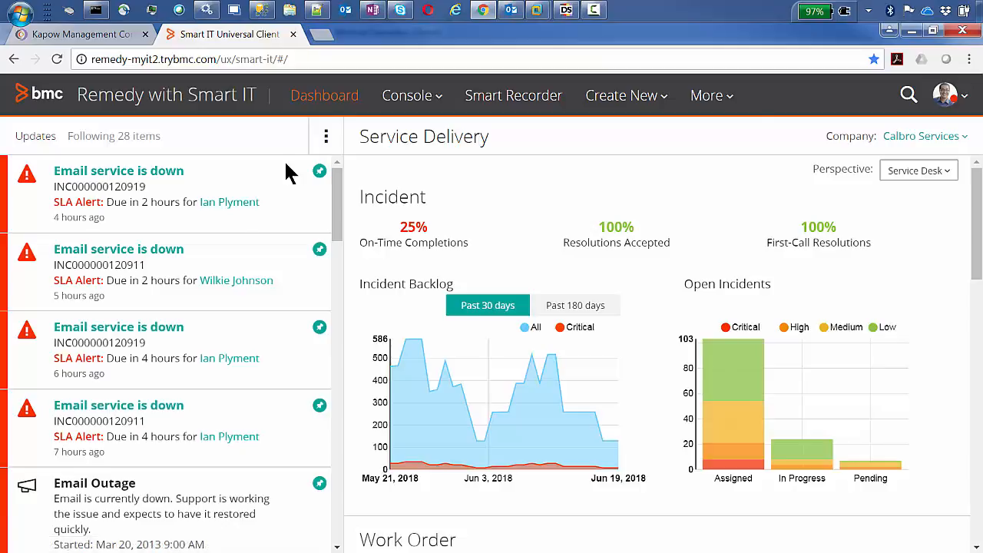
Return to Design Studio and review the Remedy robot's template, change description, Expedited class, Timing Reason and impacted Region steps in the page preview.
click(566, 10)
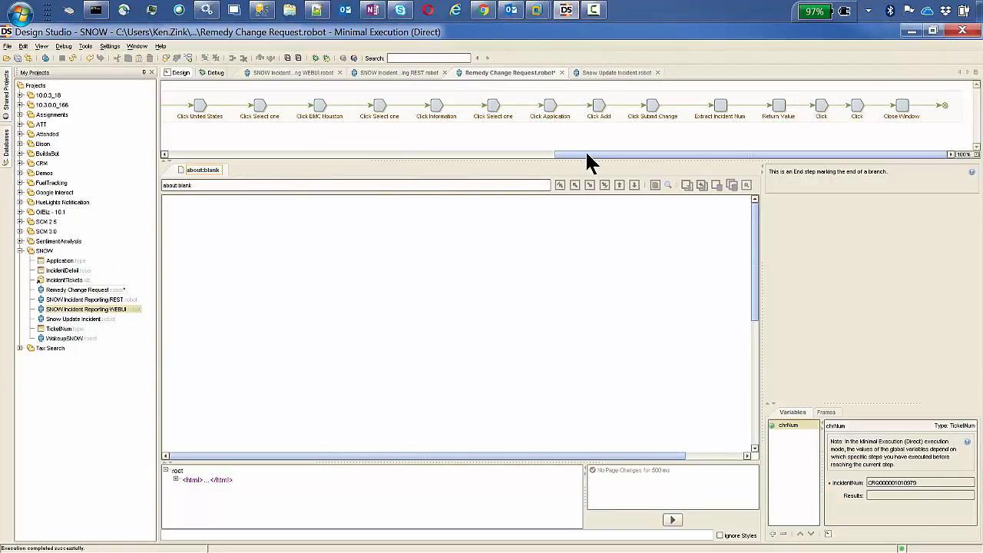
drag(585, 152, 196, 142)
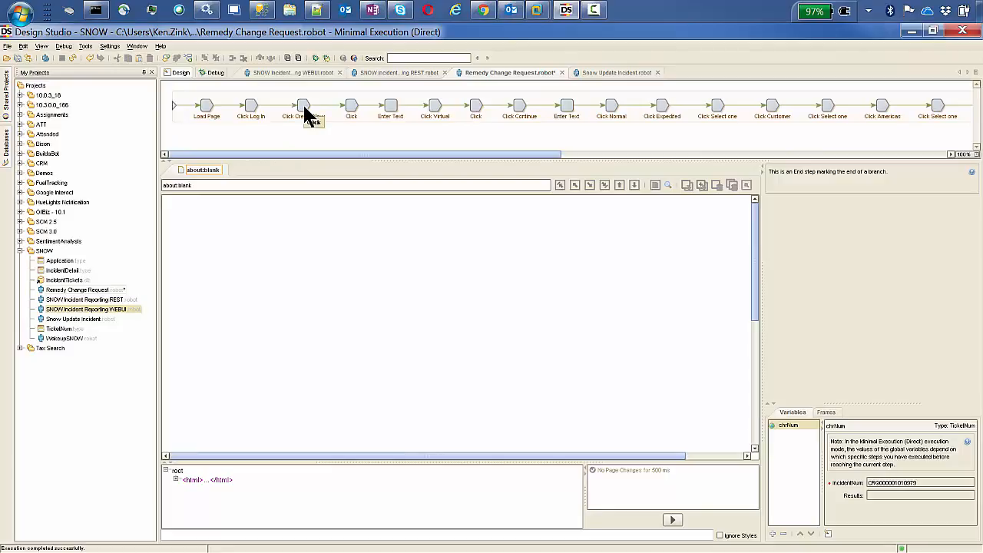
click(434, 105)
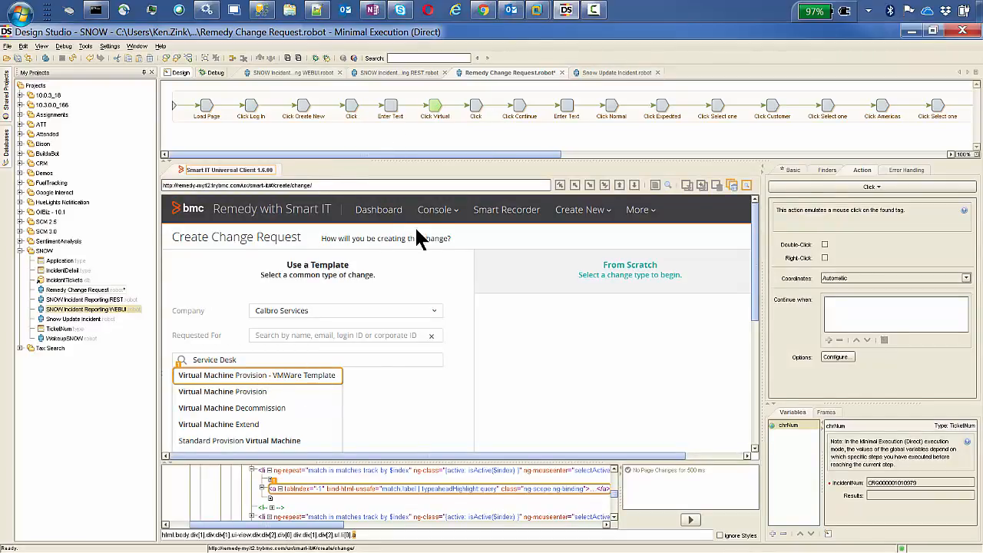
click(566, 105)
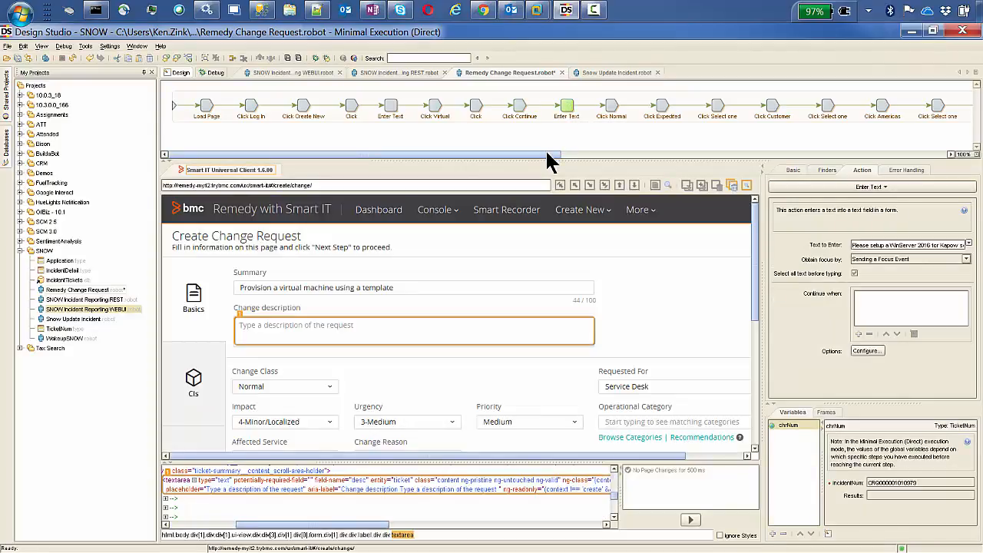
drag(548, 153, 697, 158)
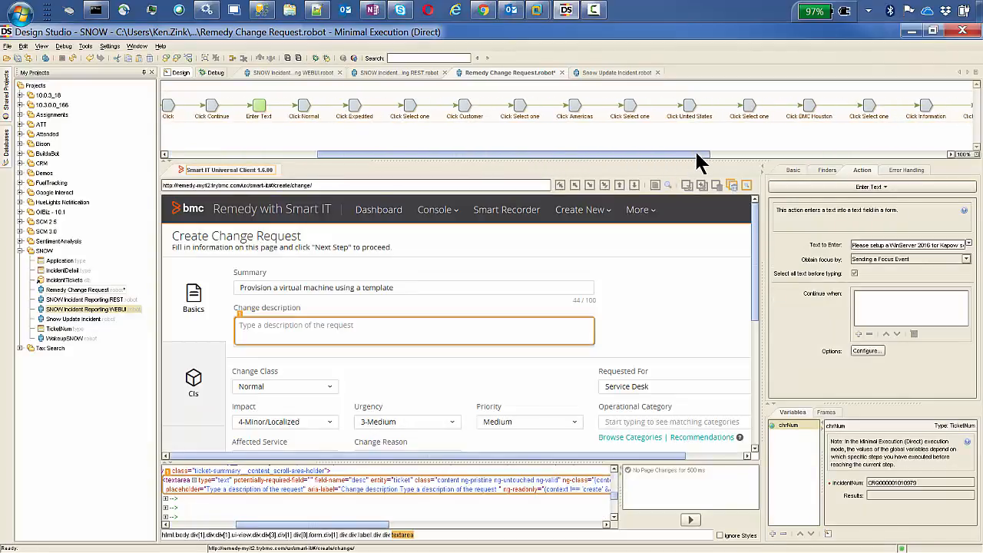
click(353, 105)
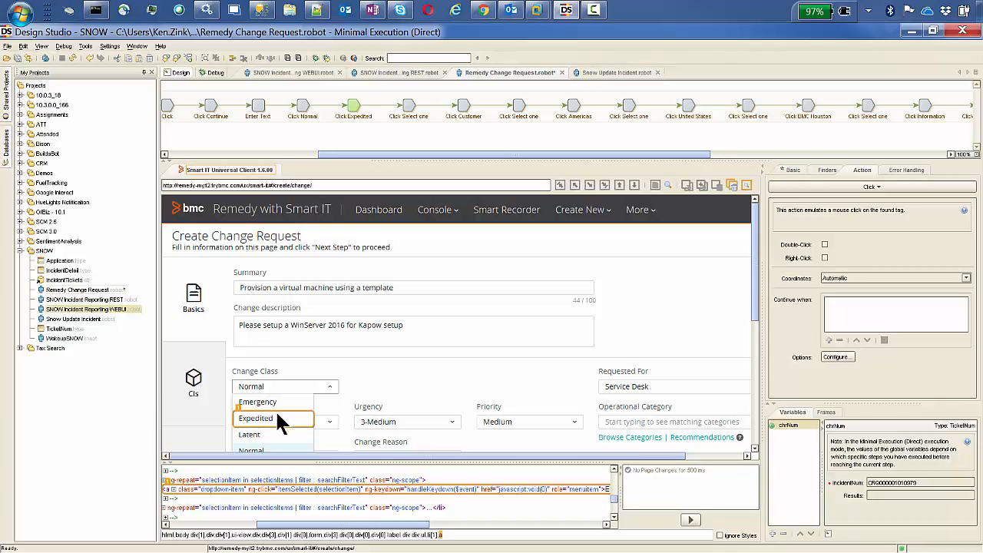
click(408, 105)
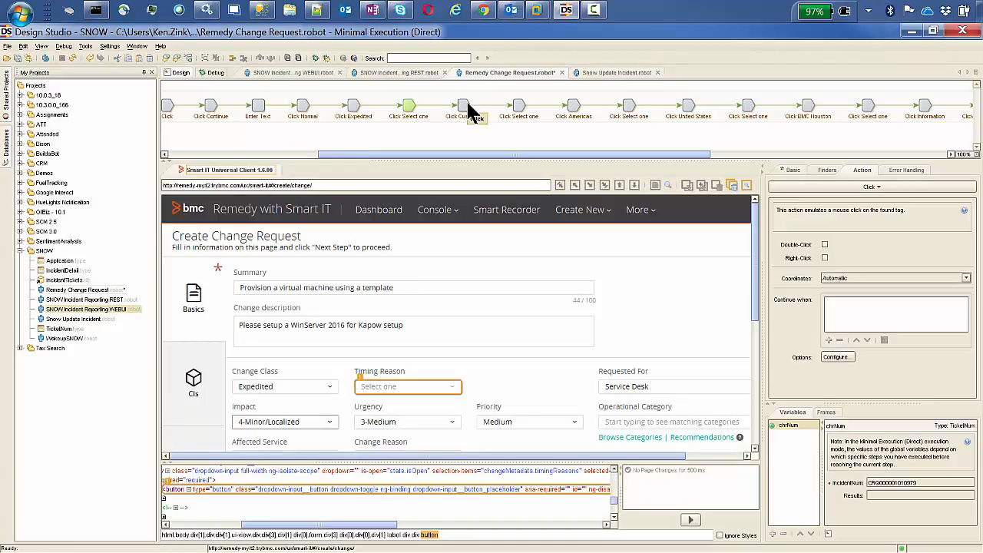
click(464, 106)
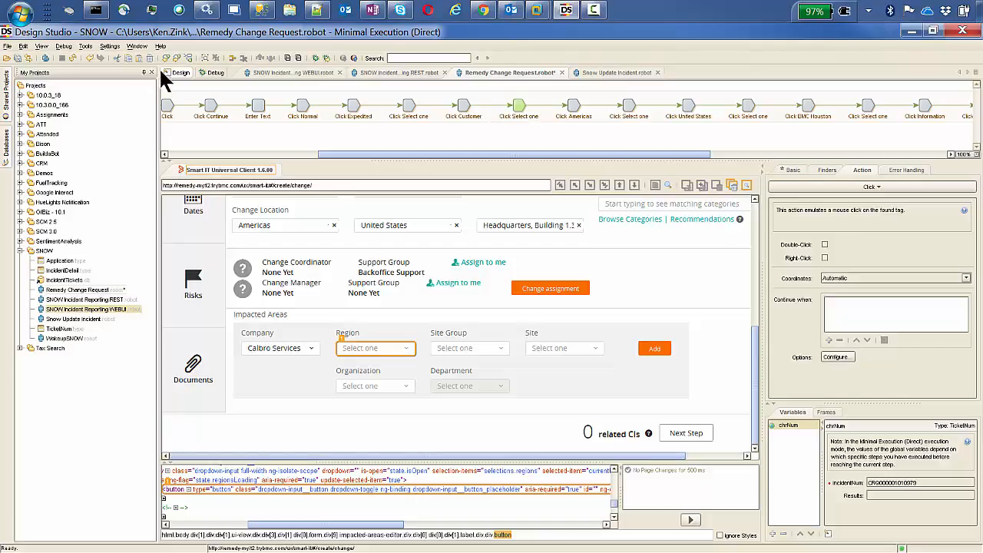
Run the Remedy Change Request robot in debug mode and follow its execution through to the Close Window step.
click(217, 70)
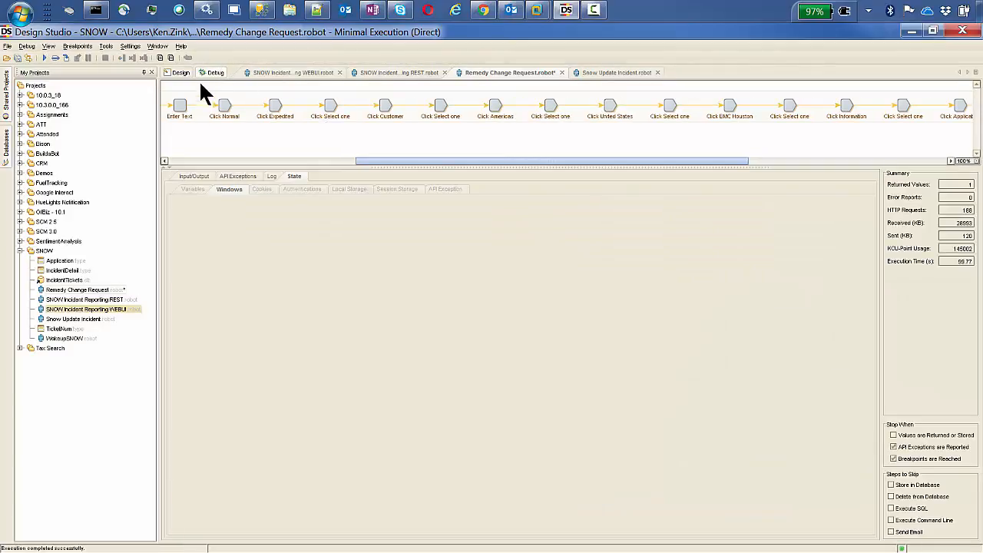
click(44, 57)
drag(479, 164, 285, 154)
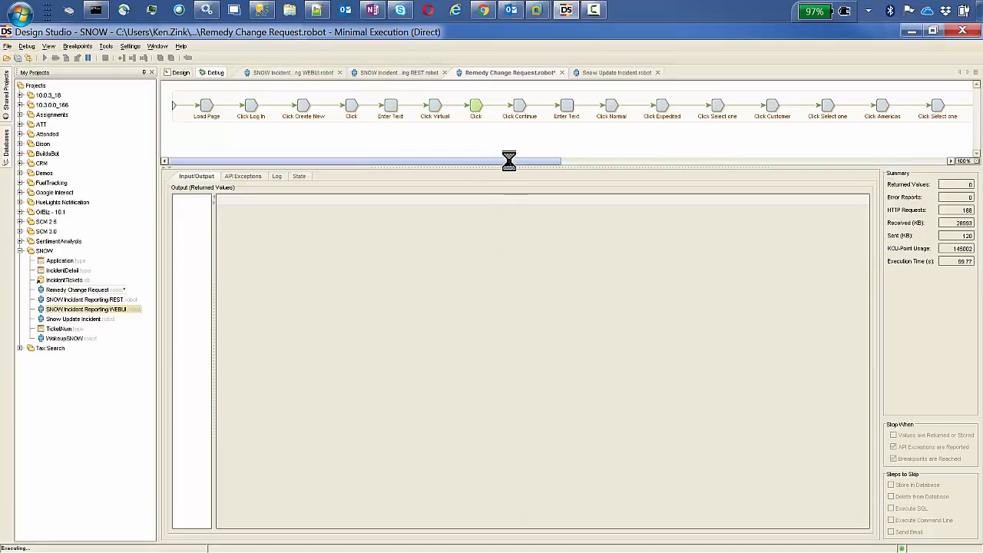
drag(508, 159, 649, 162)
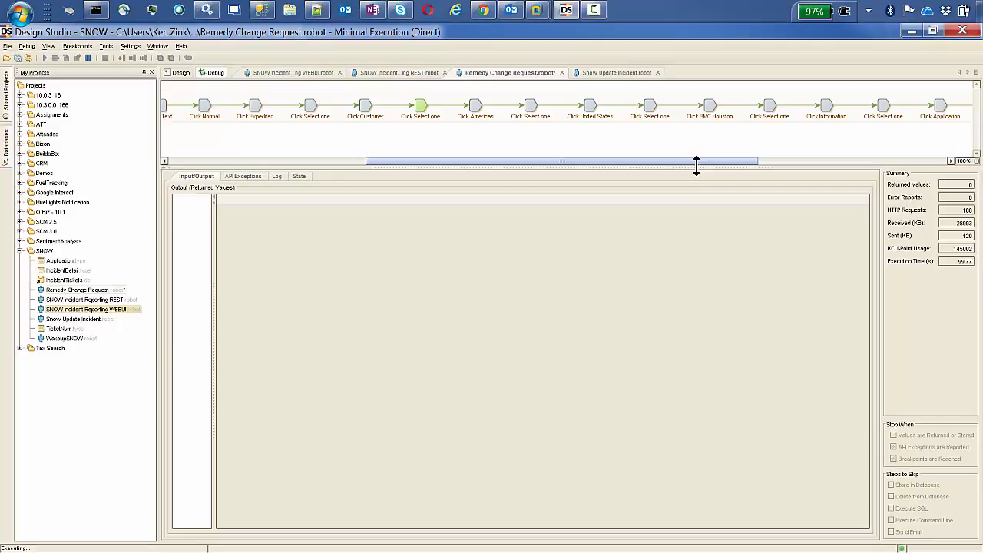
drag(696, 165, 799, 163)
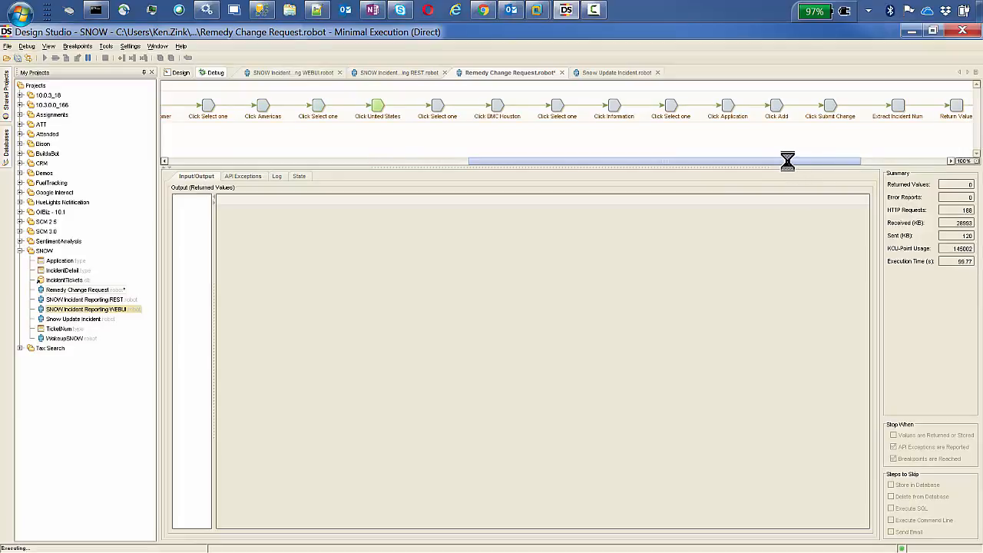
drag(787, 160, 868, 160)
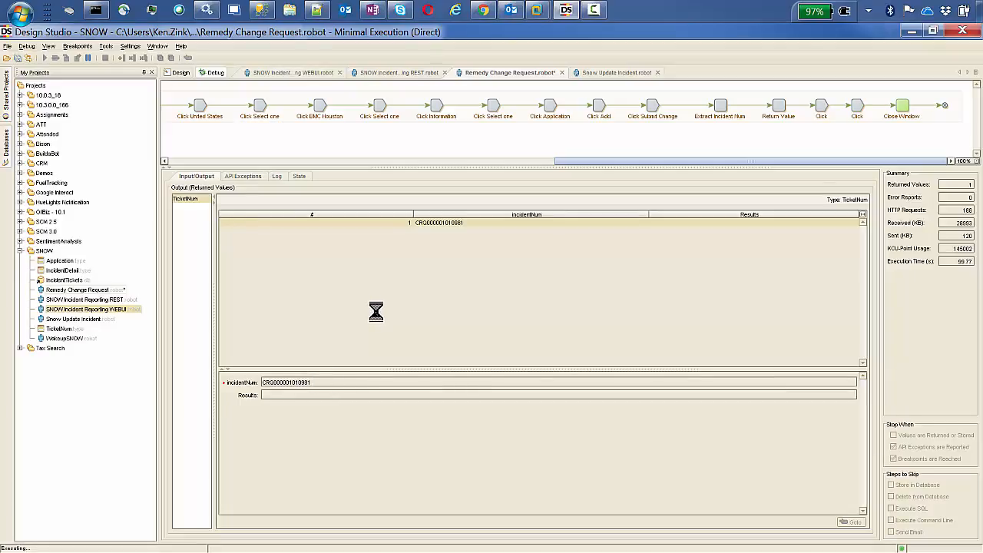
Switch to Remedy with Smart IT in Chrome and set the dashboard perspective to Change Management to check the new change request.
click(483, 10)
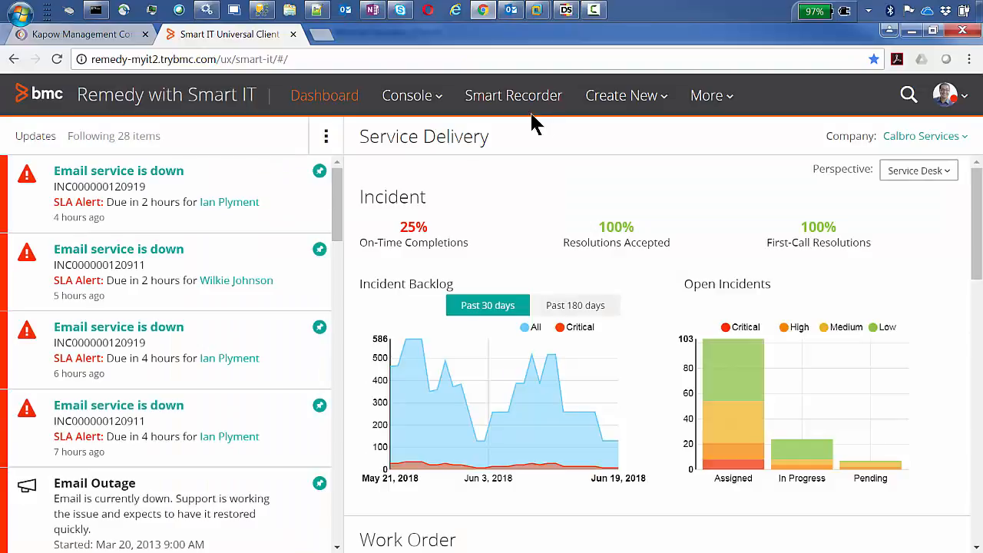
click(918, 170)
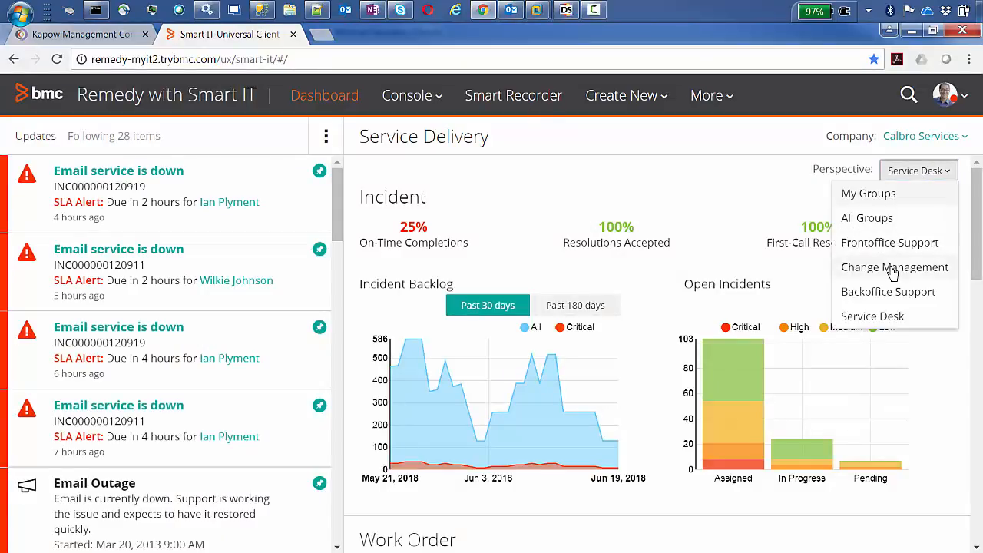
click(856, 265)
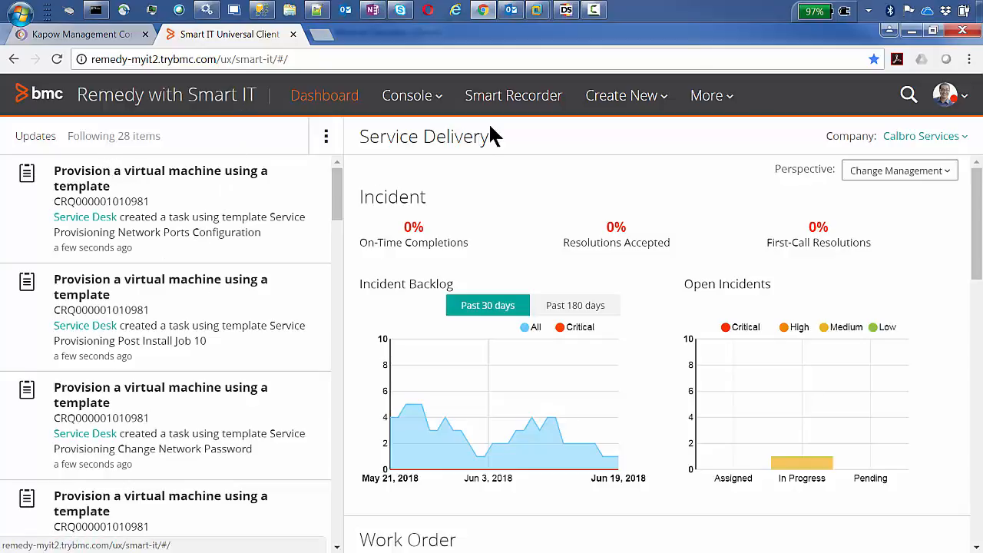
Switch back to Design Studio, return the Remedy Change Request robot to design mode and show the beginning of its flow.
click(567, 11)
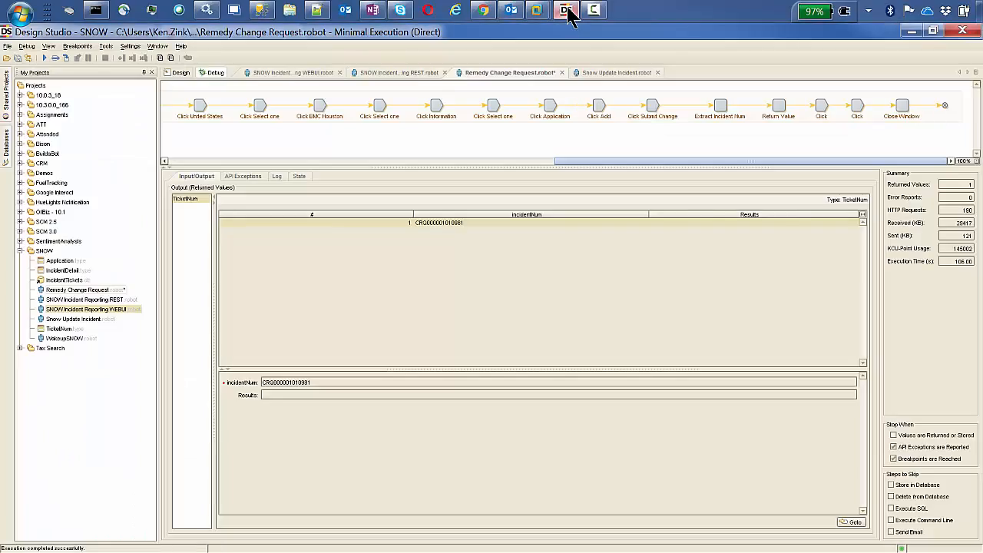
click(183, 71)
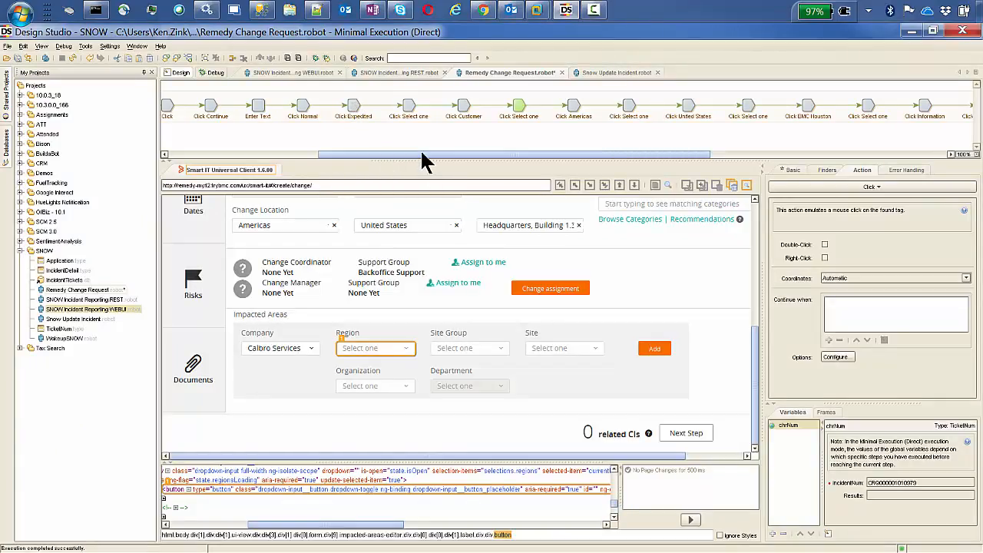
drag(422, 152, 272, 143)
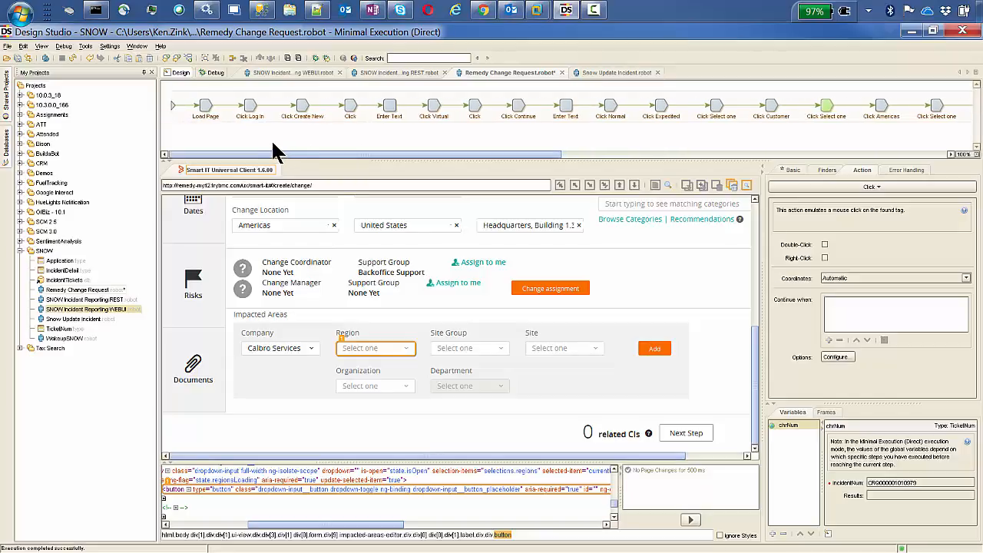